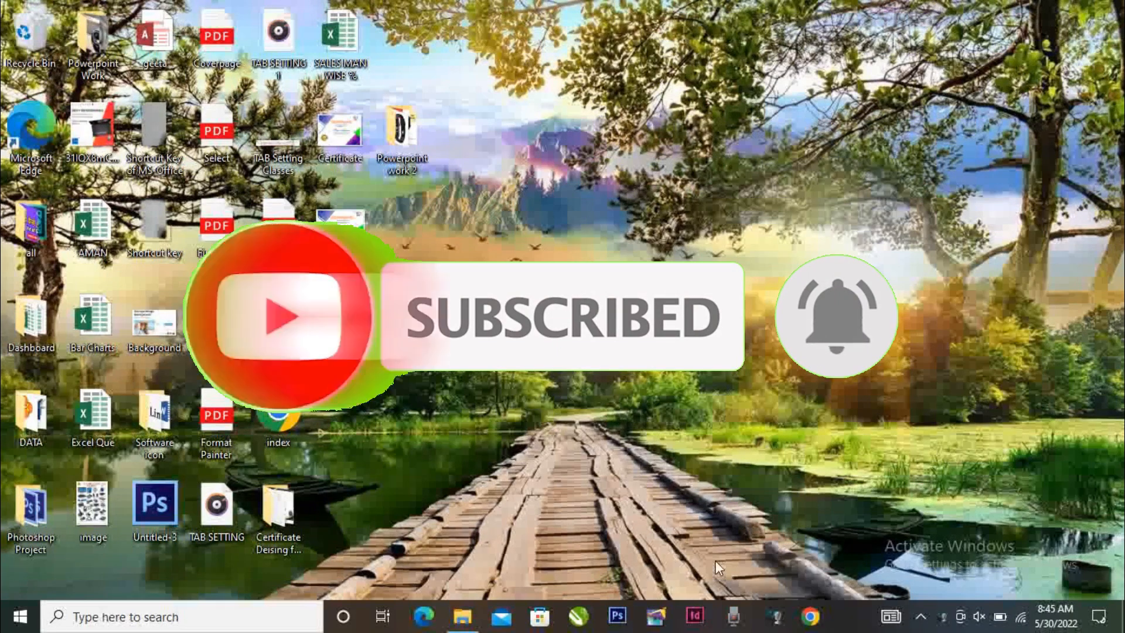
Launch PowerPoint through the Windows Run command powerpnt, dismiss the activation wizard and maximize the window
key("super+r")
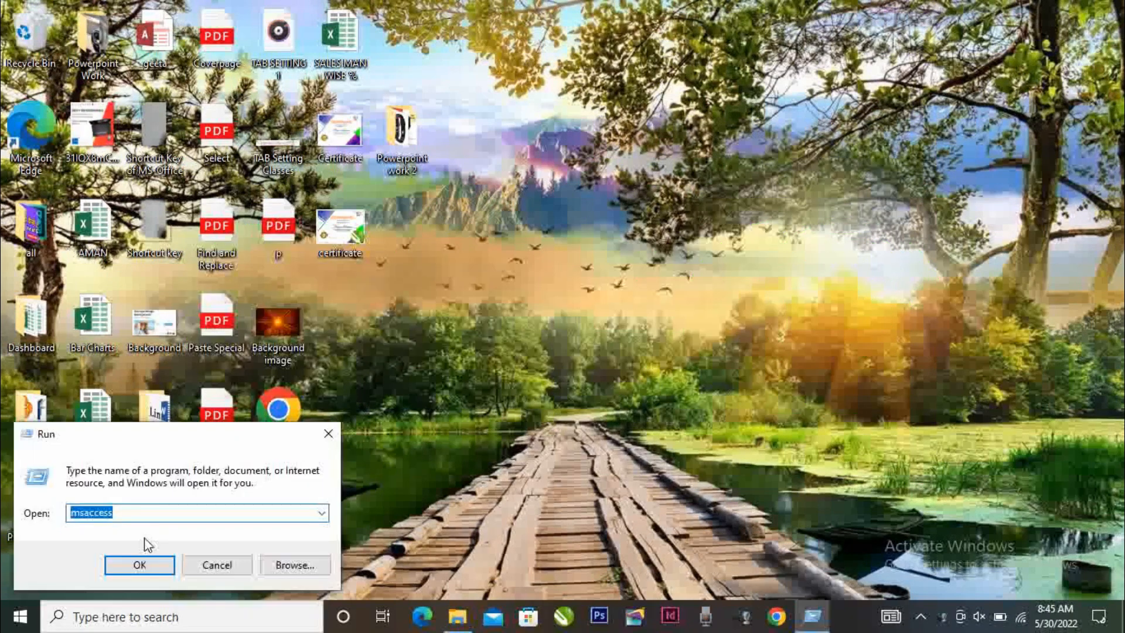
type("powerpnt")
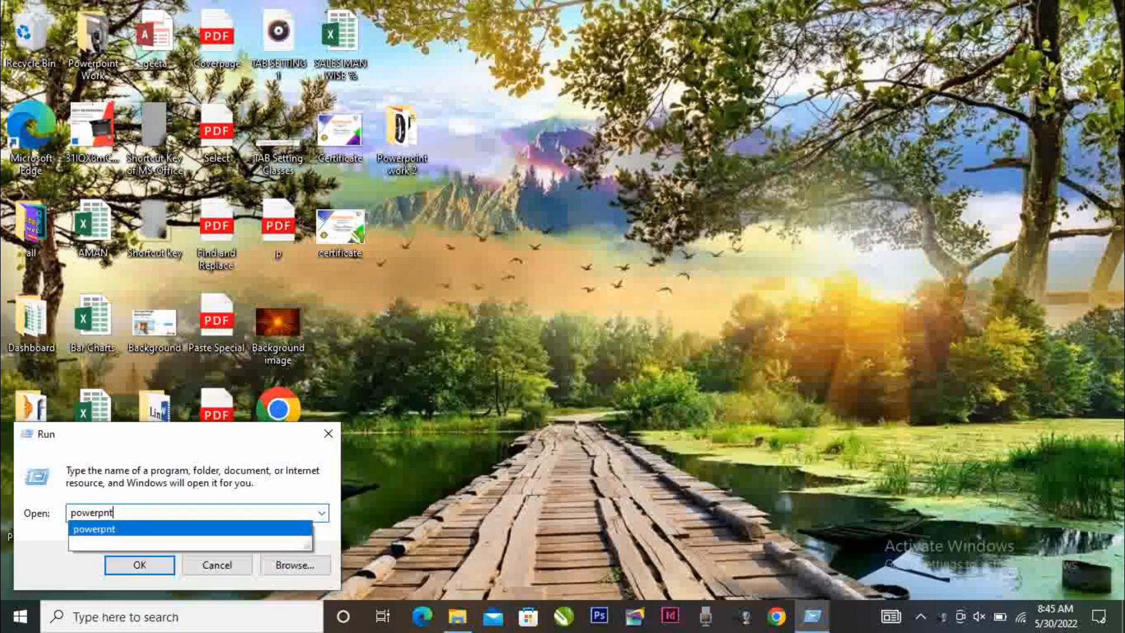
key("Return")
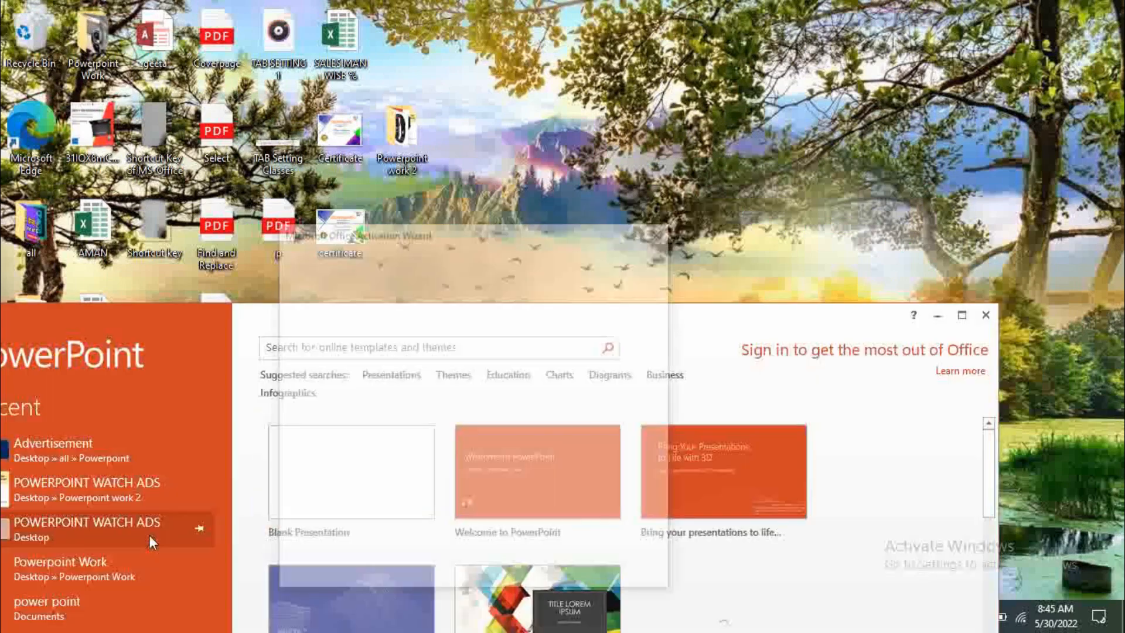
left_click(661, 230)
left_click(960, 315)
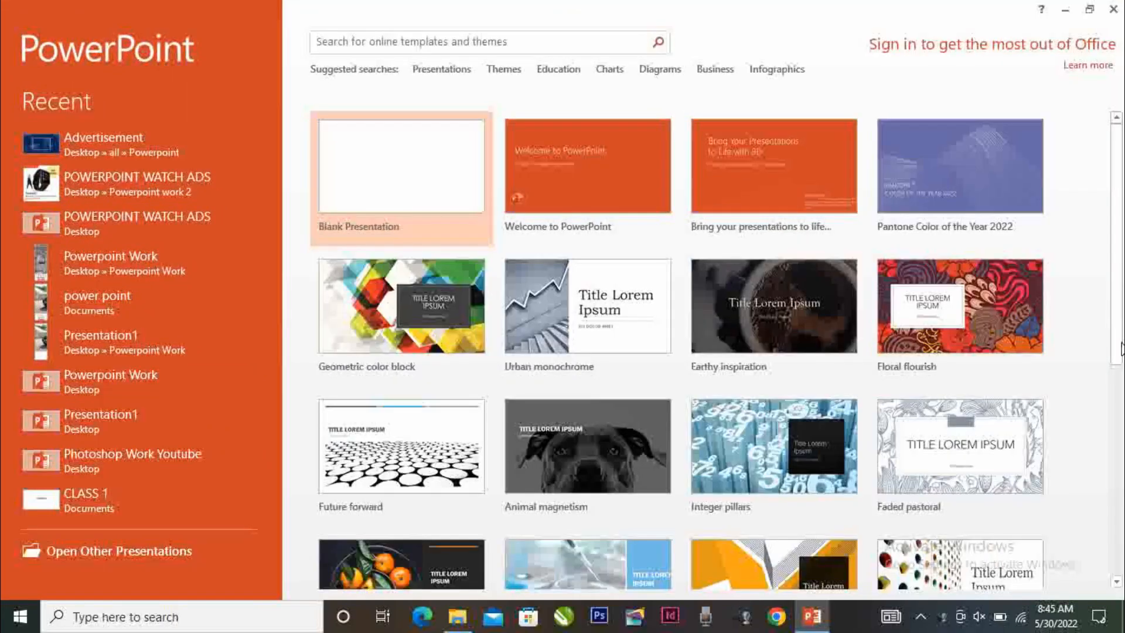
Create a blank presentation and delete the title and subtitle placeholders from the first slide
left_click(407, 168)
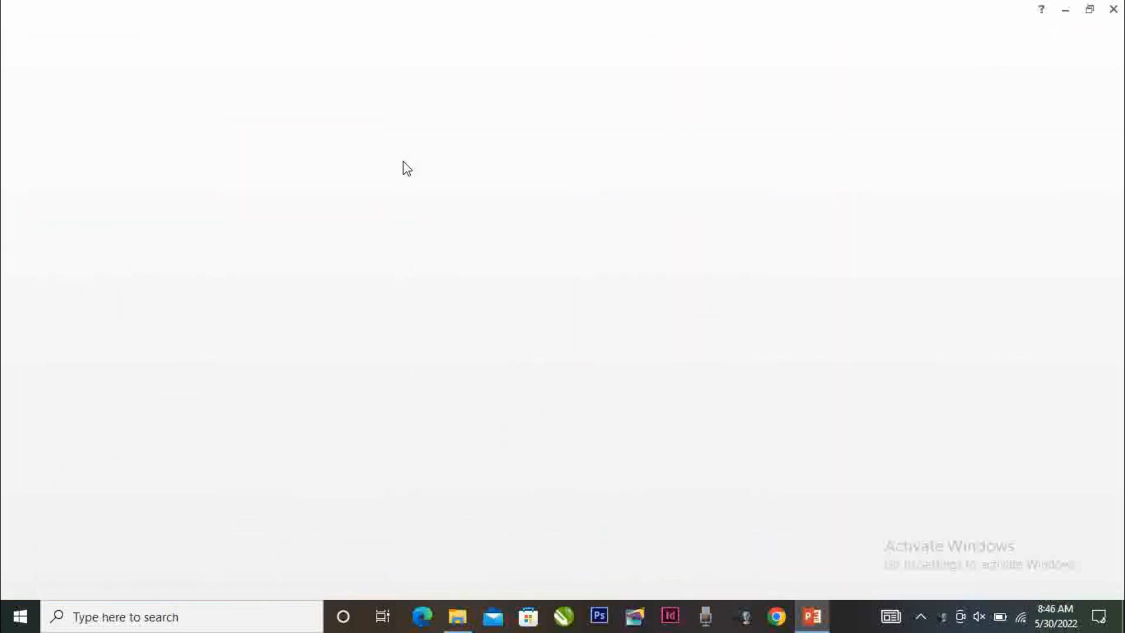
mouse_move(329, 181)
left_mouse_down()
mouse_move(547, 376)
mouse_move(952, 499)
left_mouse_up()
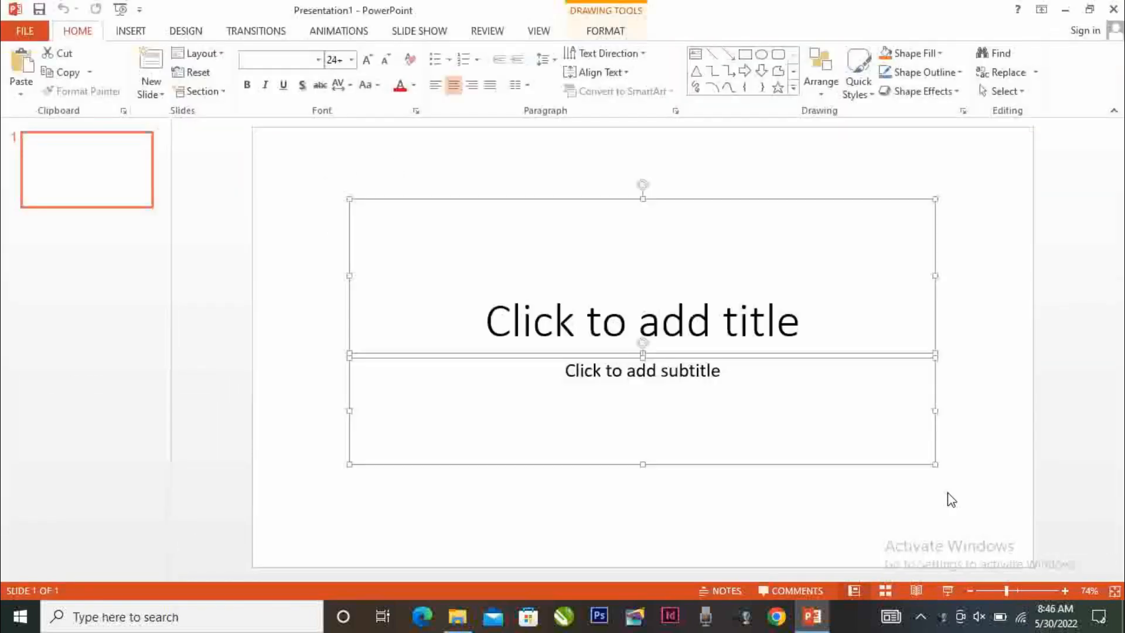
key("Delete")
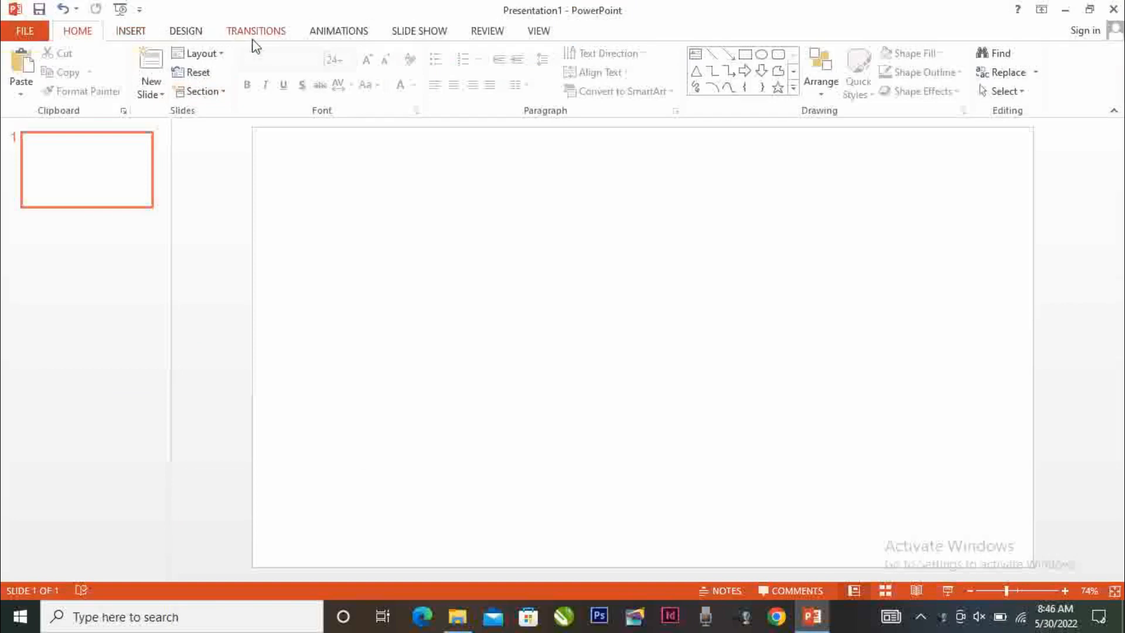
Set the slide size to A4 Paper (210x297 mm) and scale the content with Ensure Fit
left_click(188, 33)
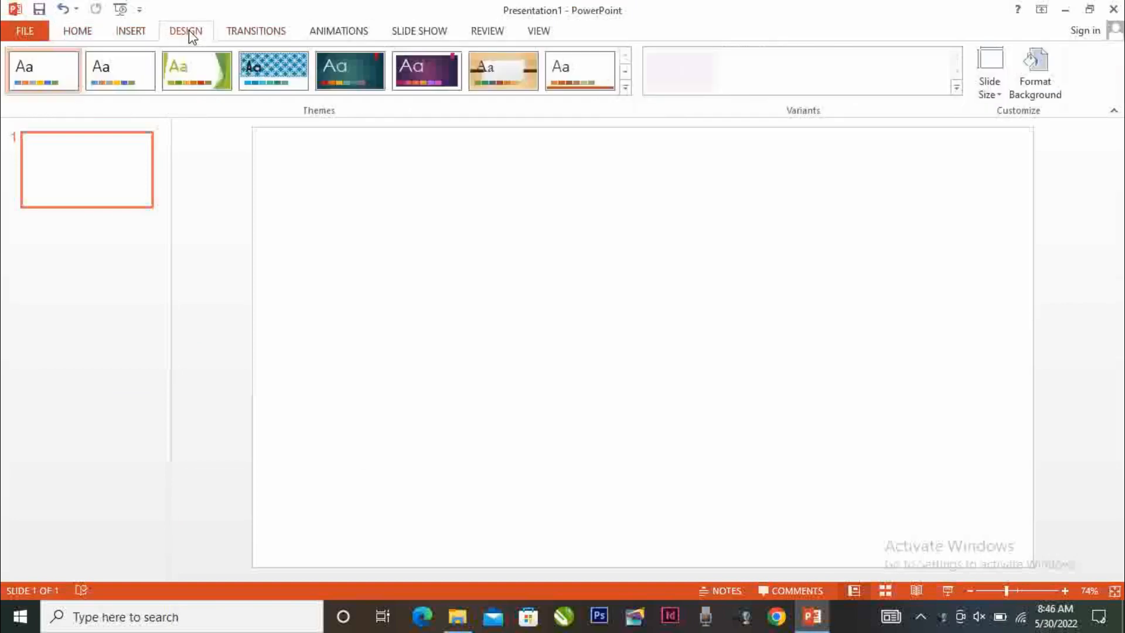
left_click(996, 95)
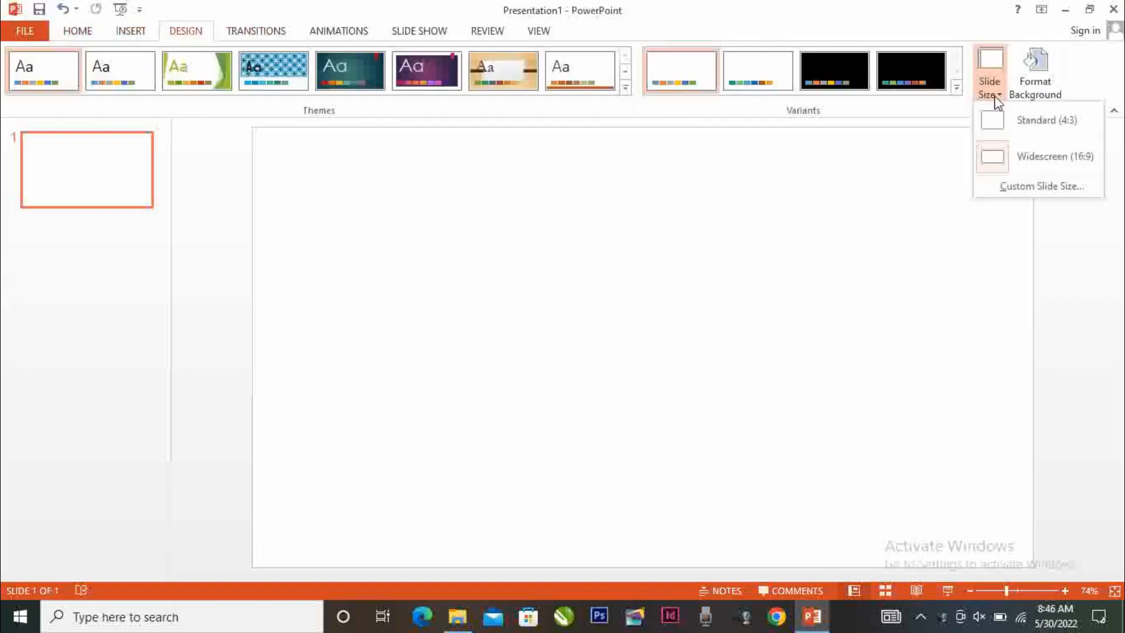
left_click(1014, 189)
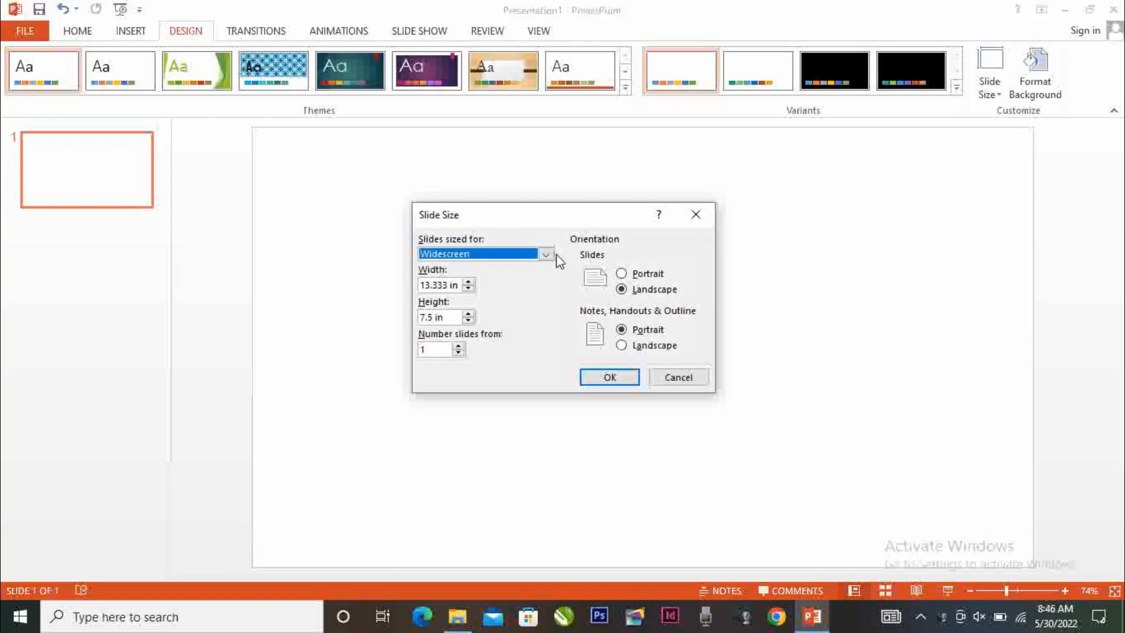
left_click(547, 255)
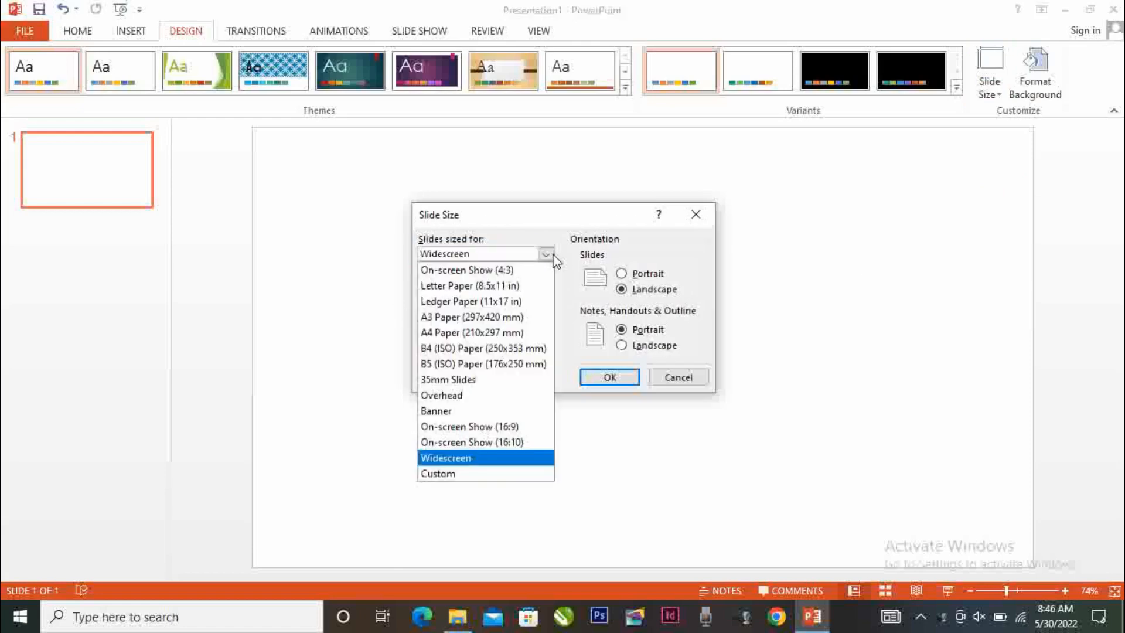
left_click(465, 334)
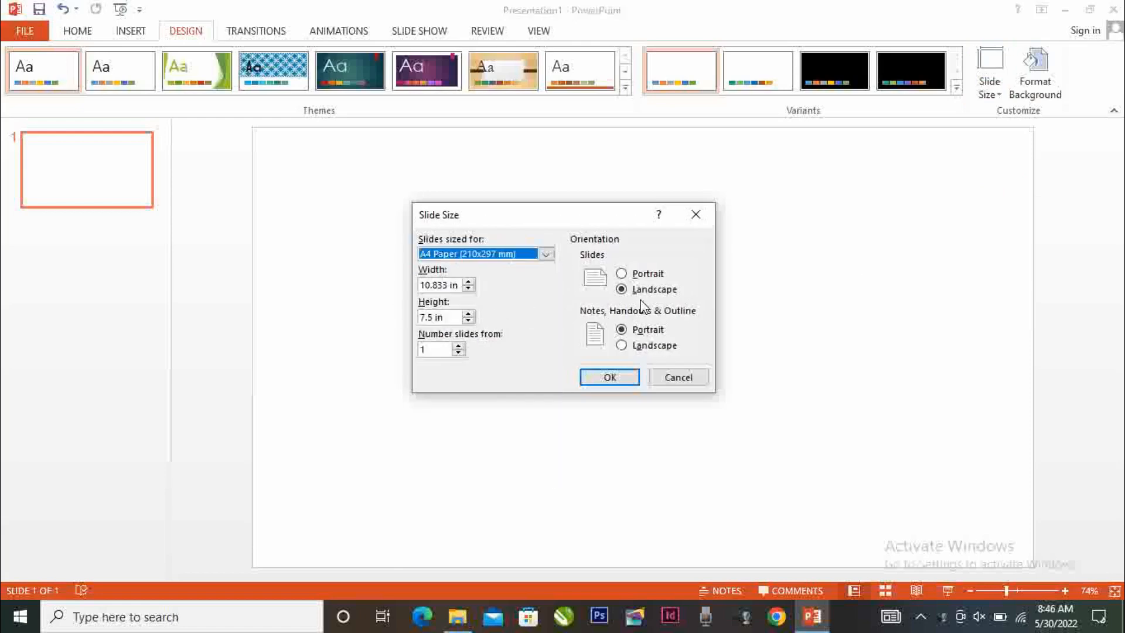
left_click(610, 377)
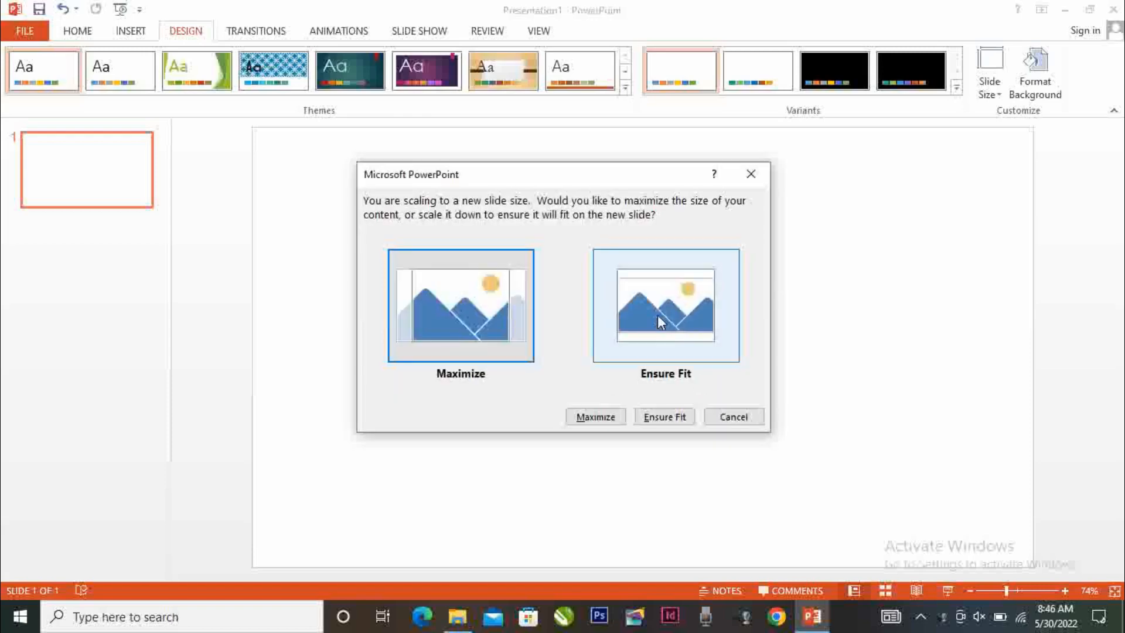
left_click(658, 315)
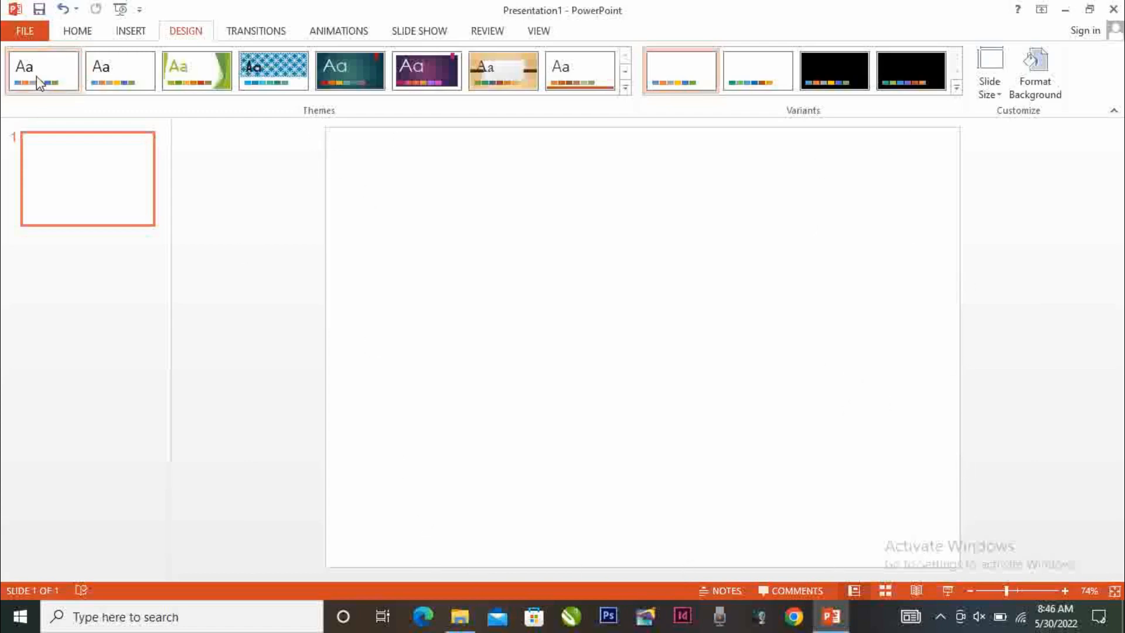
Draw a square of about 3.58 by 3.58 inches in the slide's upper-left corner
left_click(132, 32)
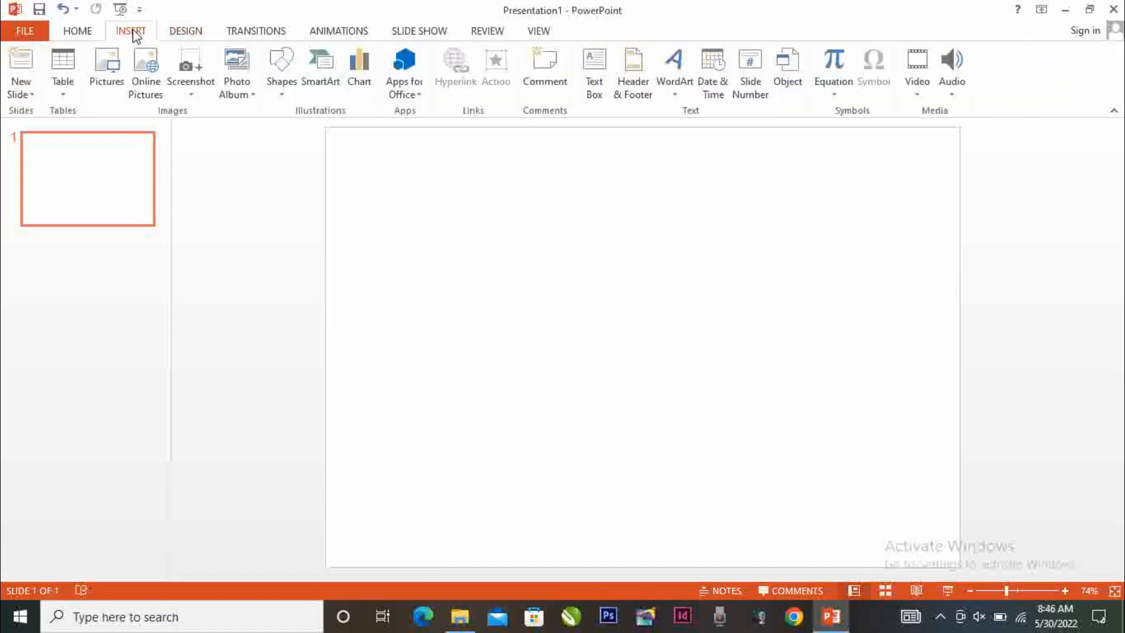
left_click(276, 92)
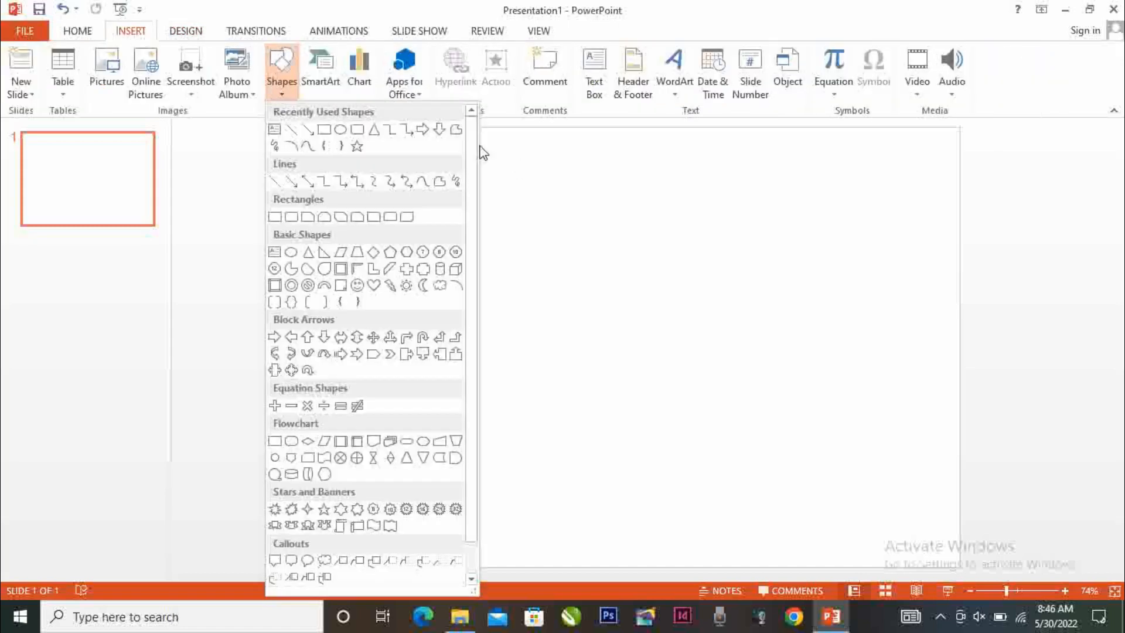
left_click(324, 129)
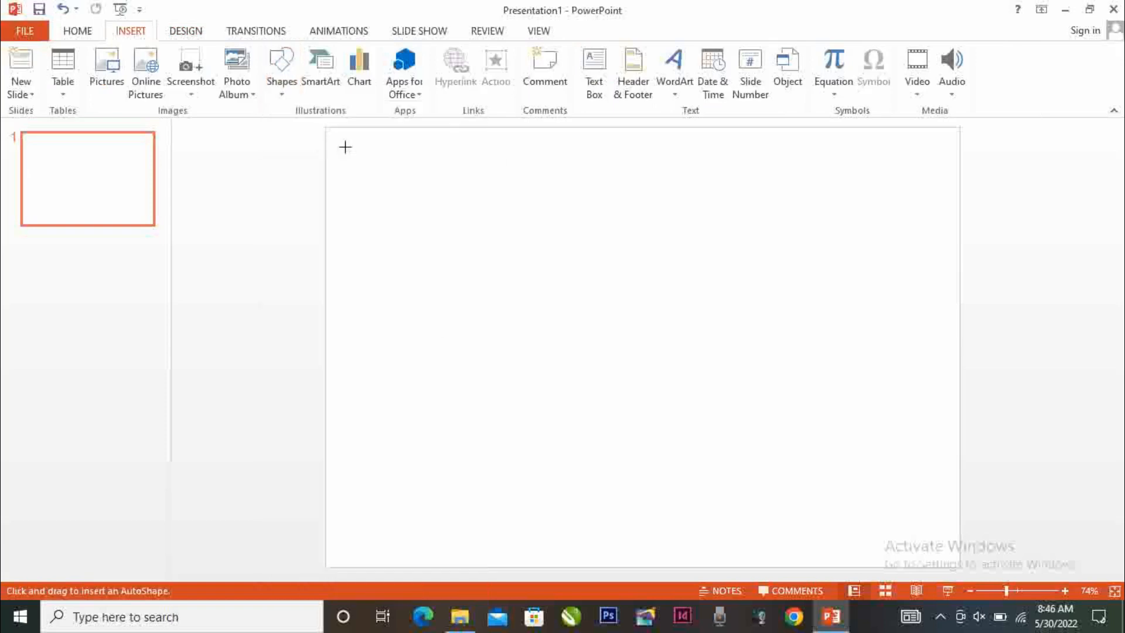
mouse_move(323, 127)
left_mouse_down()
mouse_move(510, 328)
mouse_move(571, 363)
mouse_move(536, 274)
left_mouse_up()
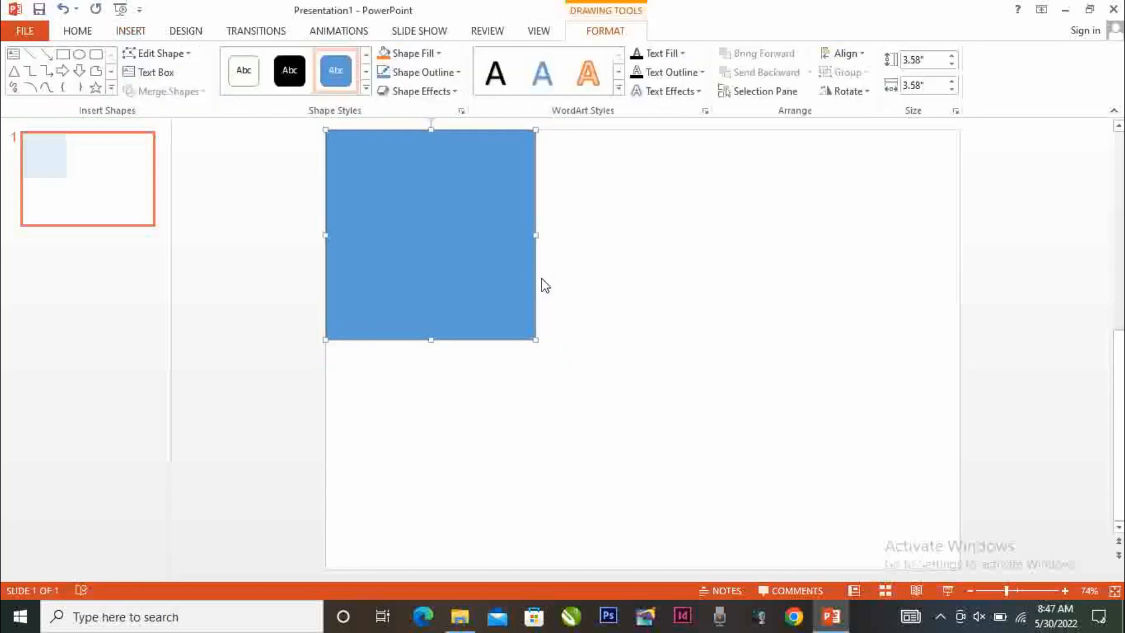
Fill the square with the standard purple colour and remove its outline
left_click(413, 56)
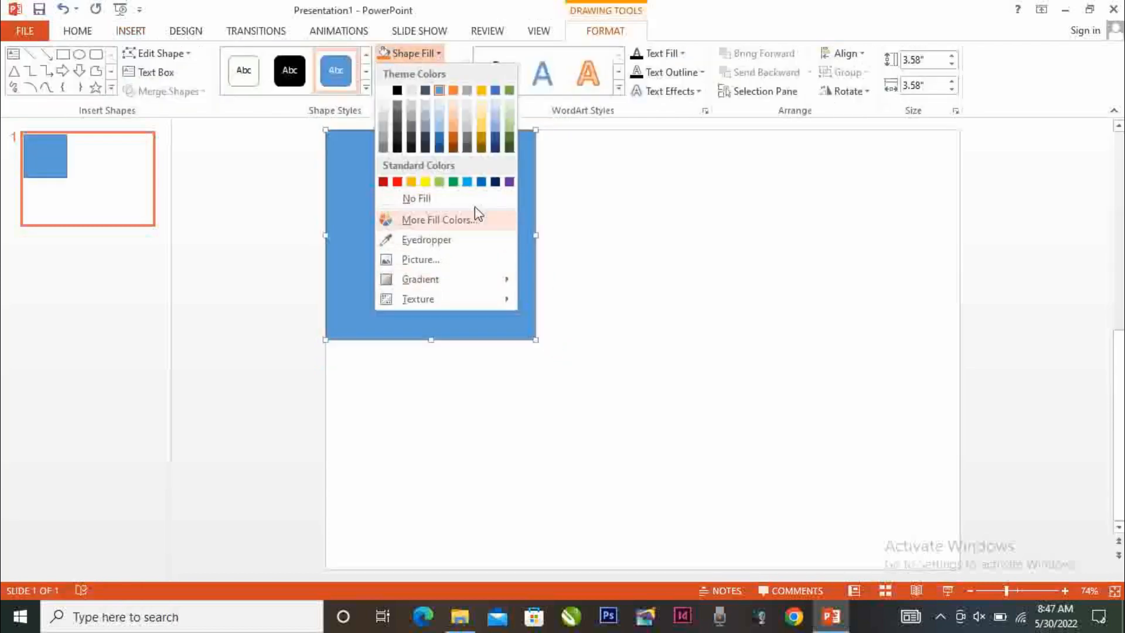
left_click(509, 182)
left_click(423, 72)
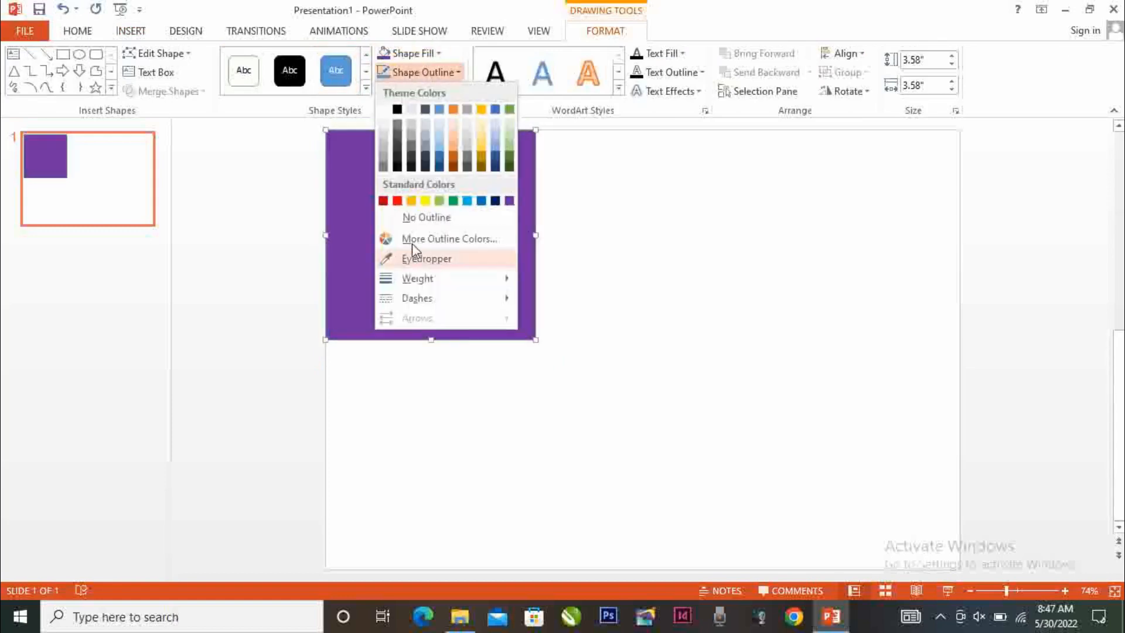
left_click(437, 218)
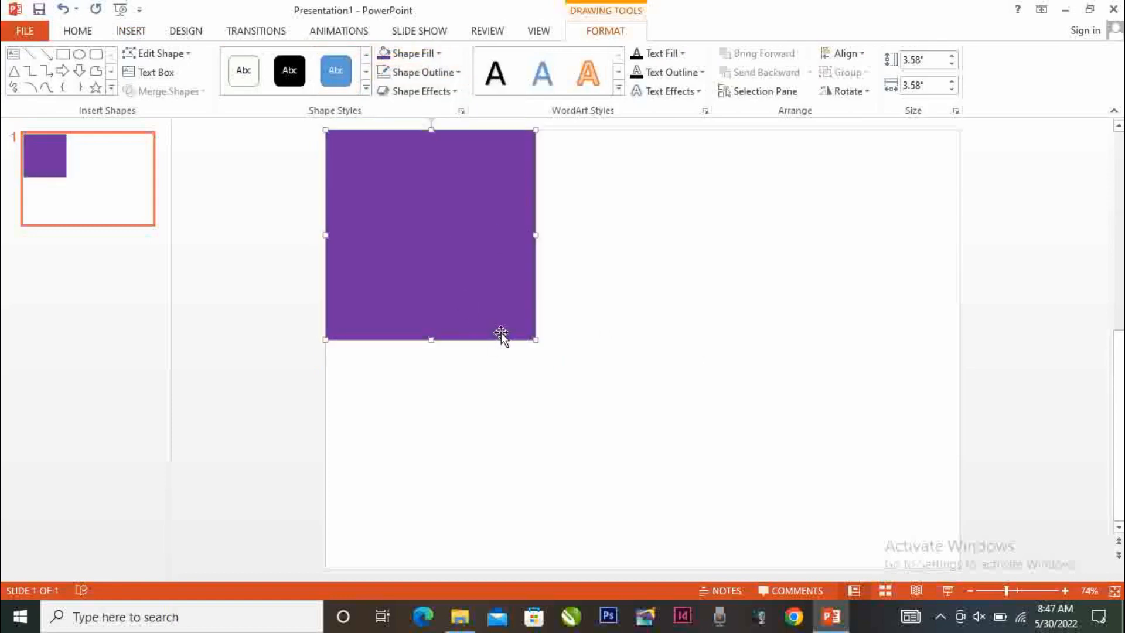
Edit the square's points and delete its lower-right point to turn it into a corner triangle
right_click(504, 291)
left_click(549, 405)
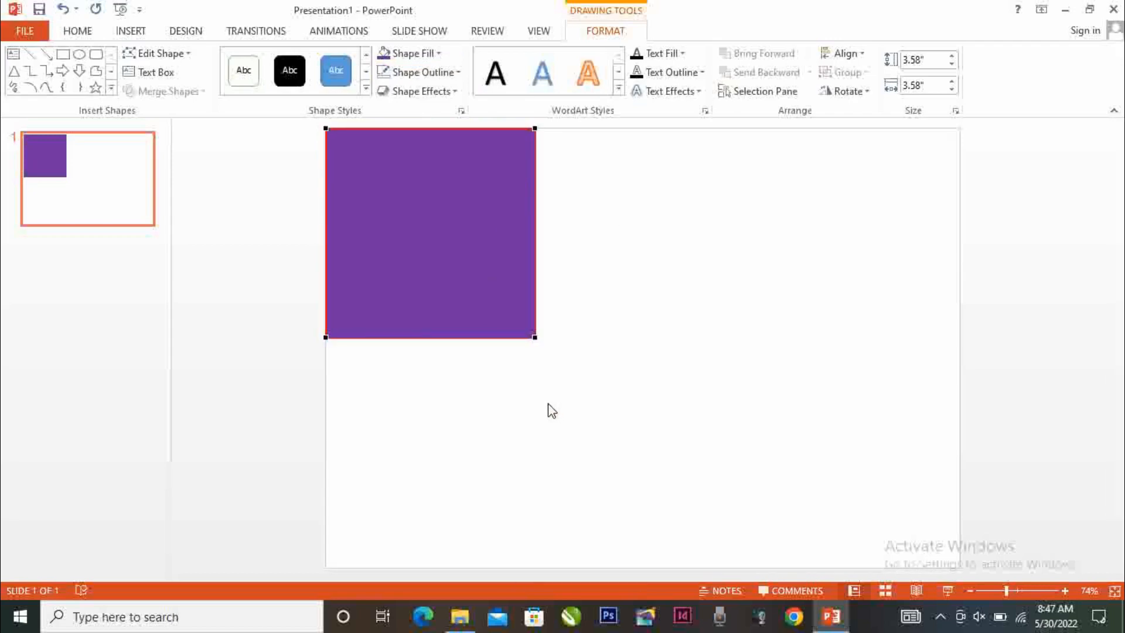
right_click(536, 336)
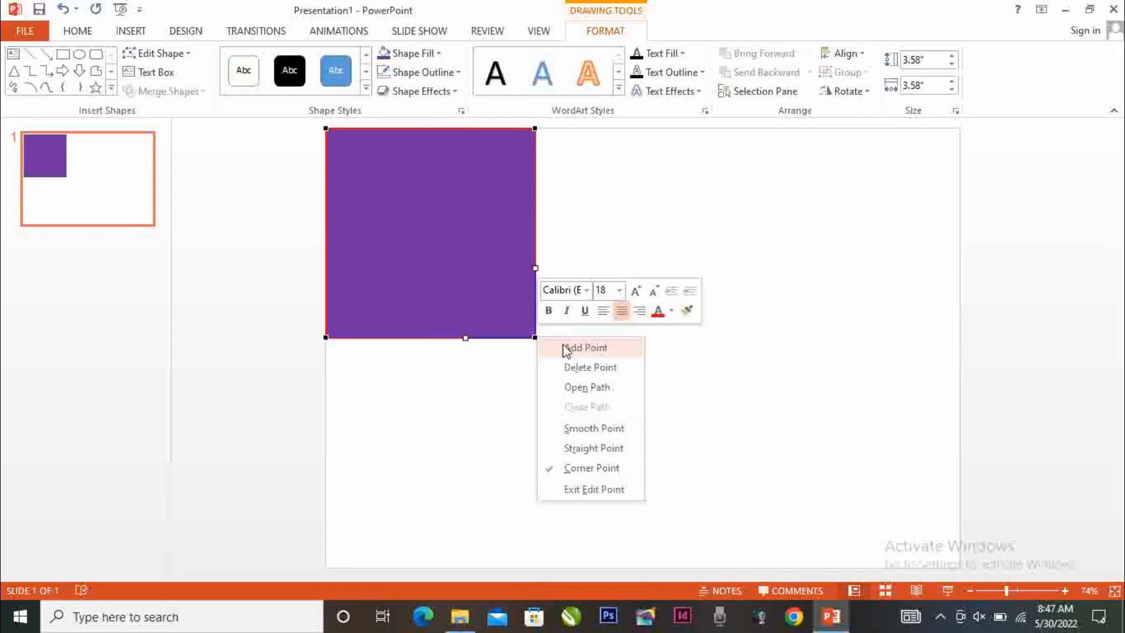
left_click(588, 367)
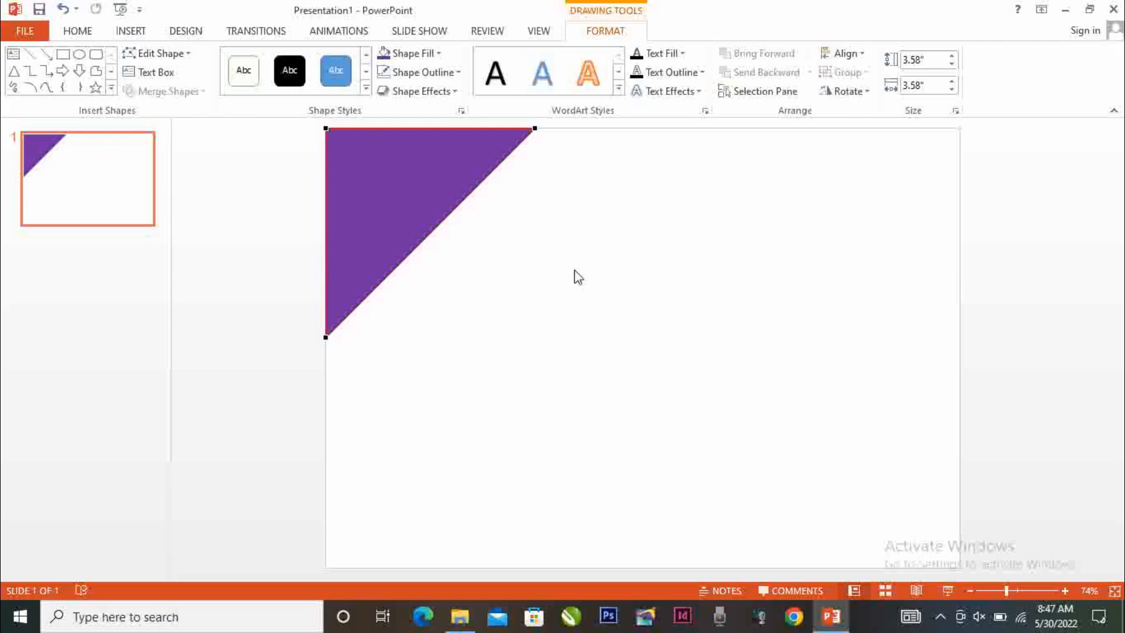
left_click(582, 332)
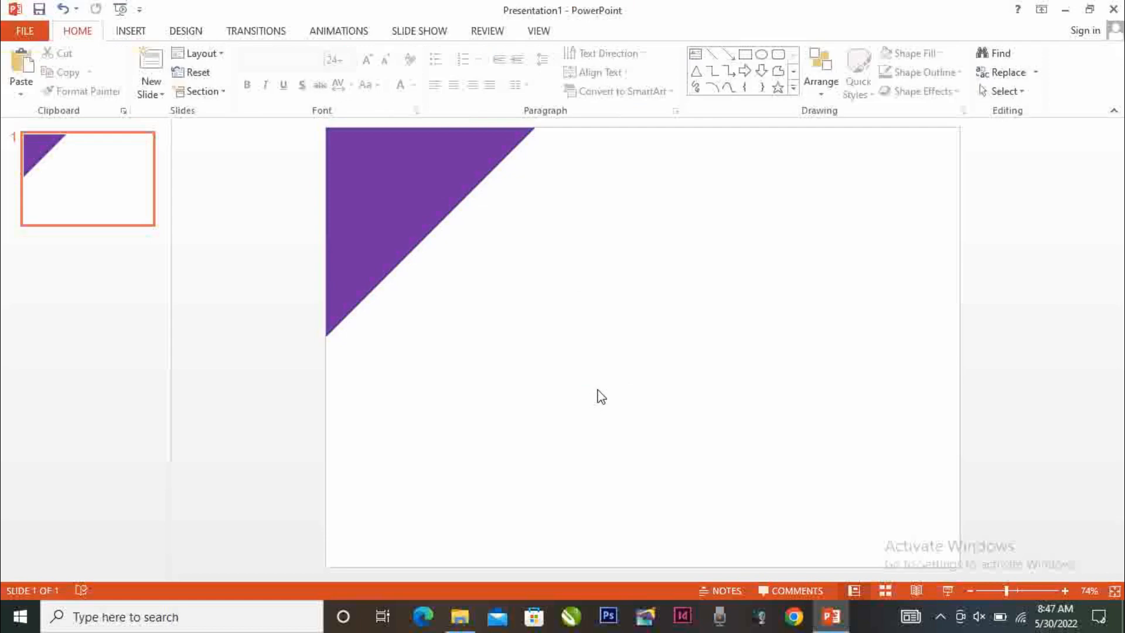
Copy and paste the purple triangle, and move the copy near the middle of the slide
left_click(384, 183)
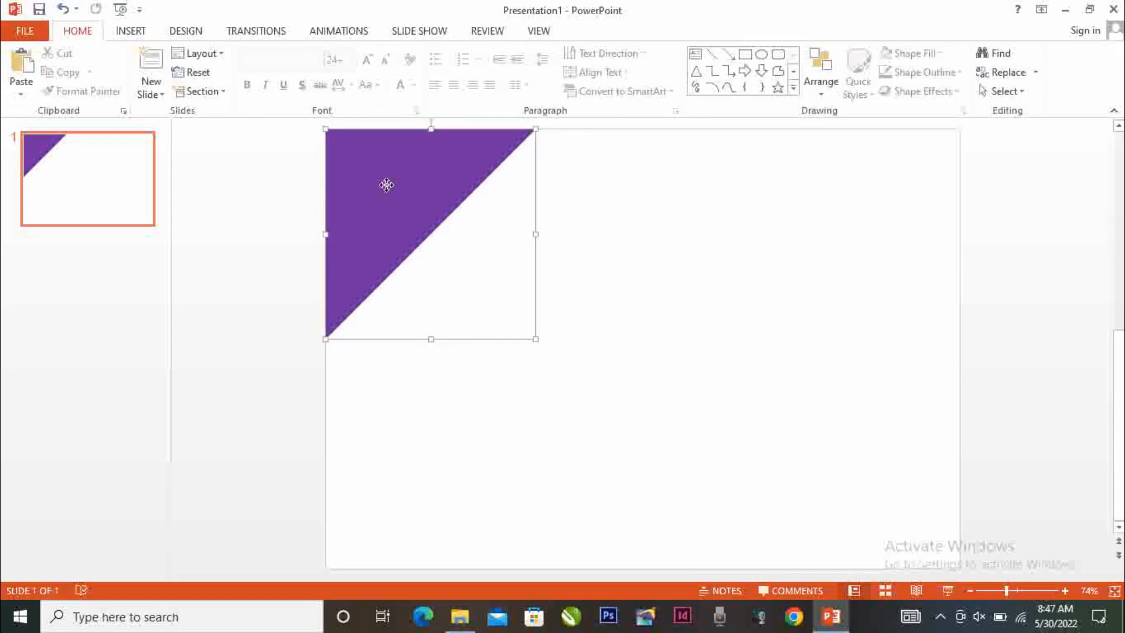
right_click(421, 191)
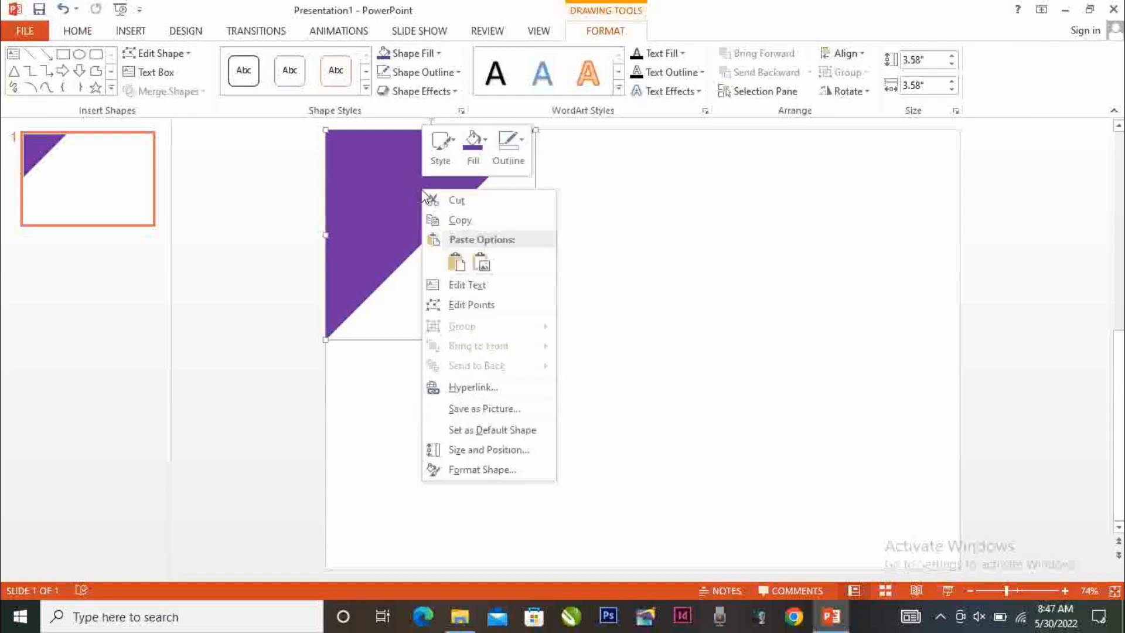
left_click(455, 222)
right_click(423, 200)
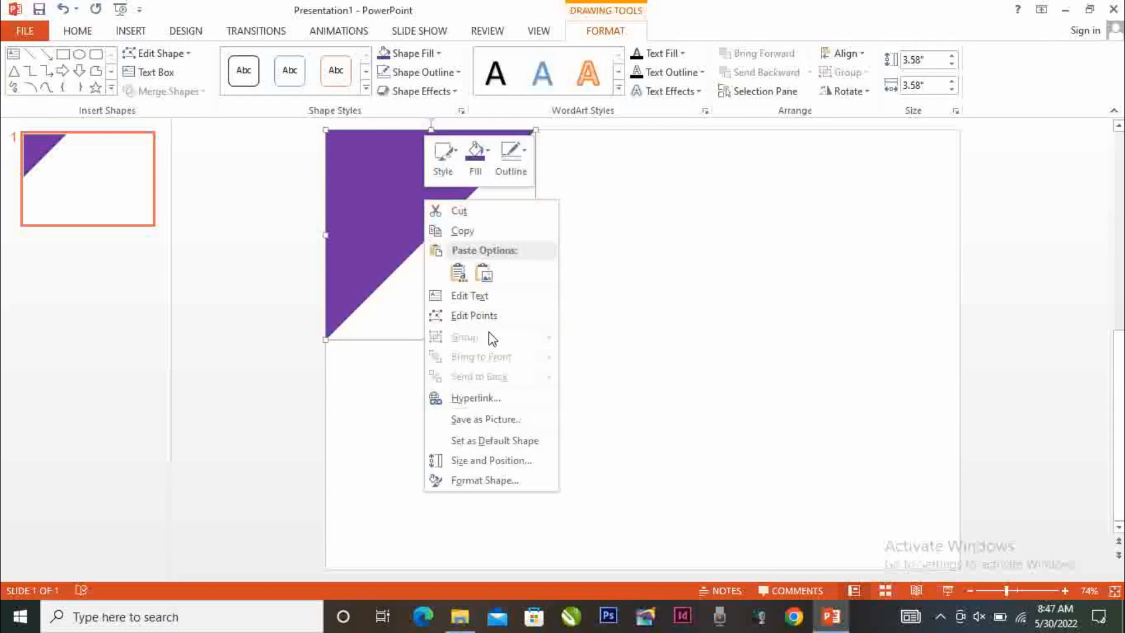
left_click(462, 277)
left_click_drag(409, 208, 635, 327)
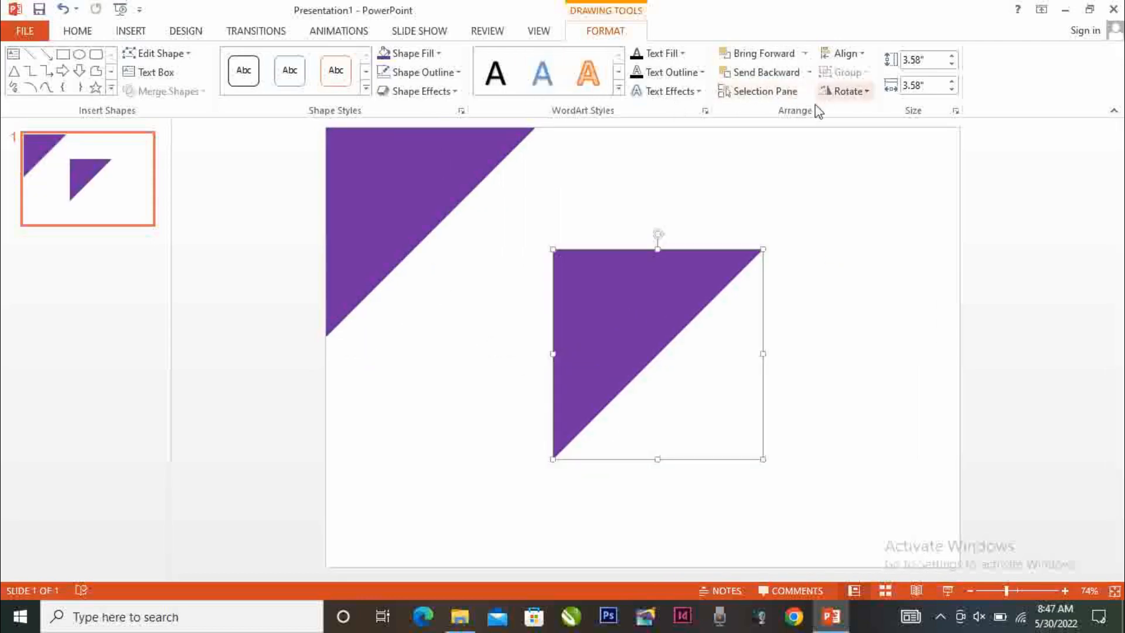
Flip the copied triangle horizontally, rotate it right 90°, and place it in the slide's lower-right corner
left_click(848, 91)
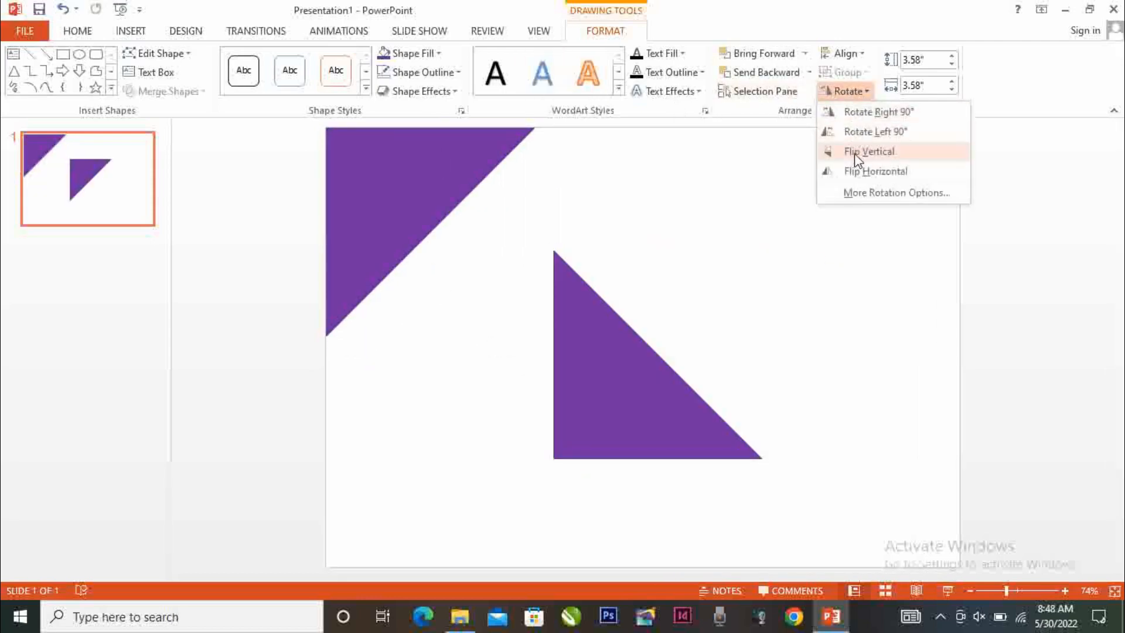
left_click(871, 172)
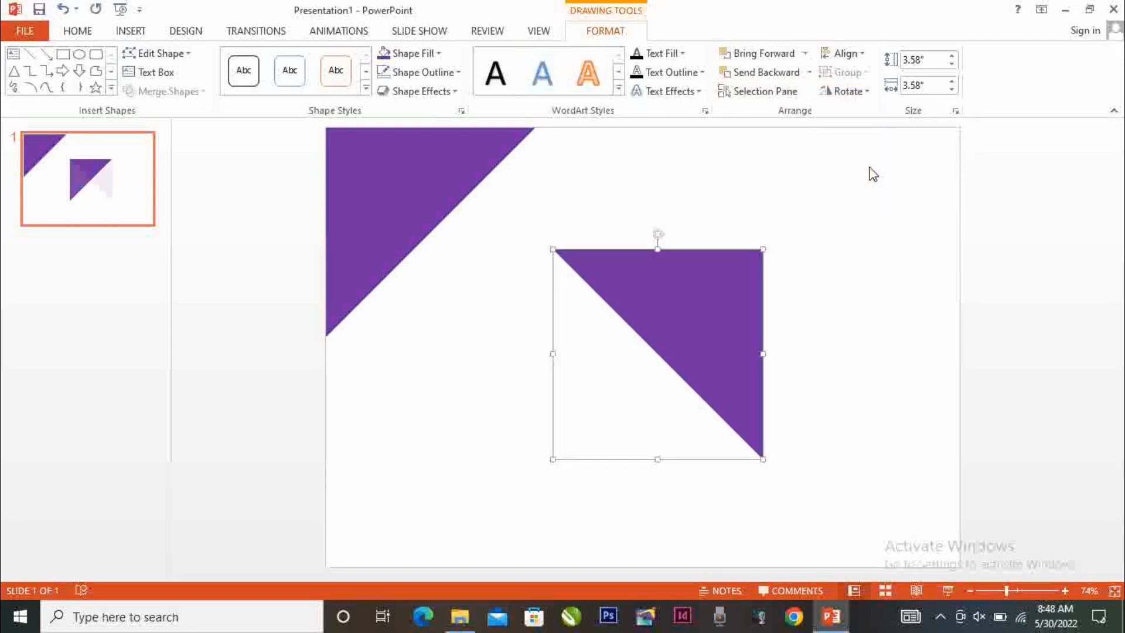
left_click(858, 91)
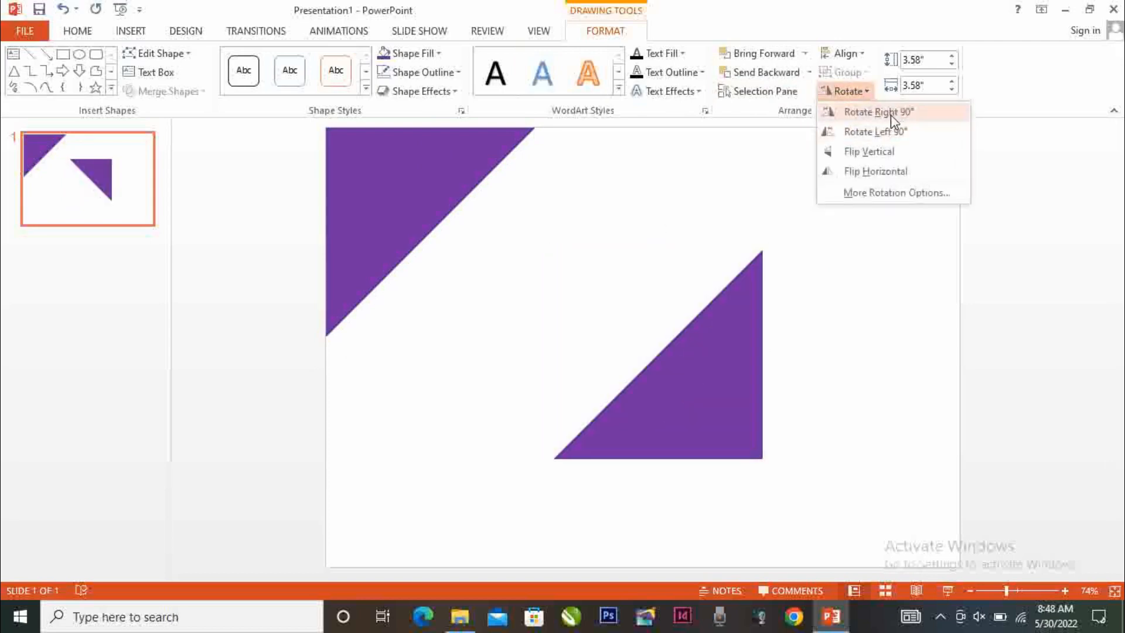
left_click(891, 120)
left_click_drag(725, 427, 917, 522)
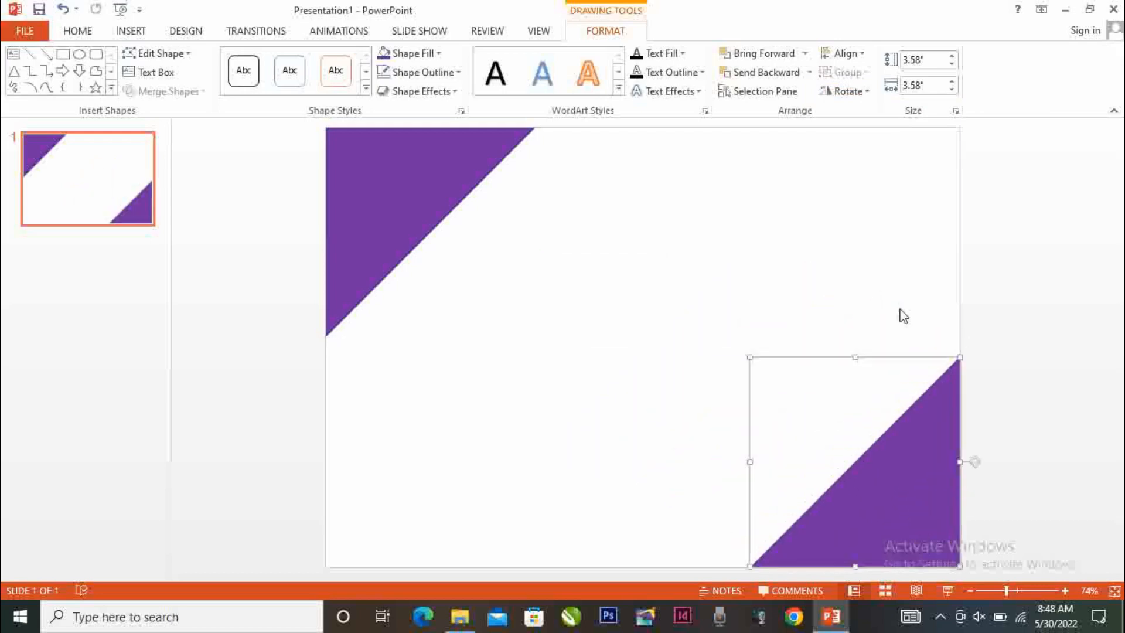
left_click(24, 450)
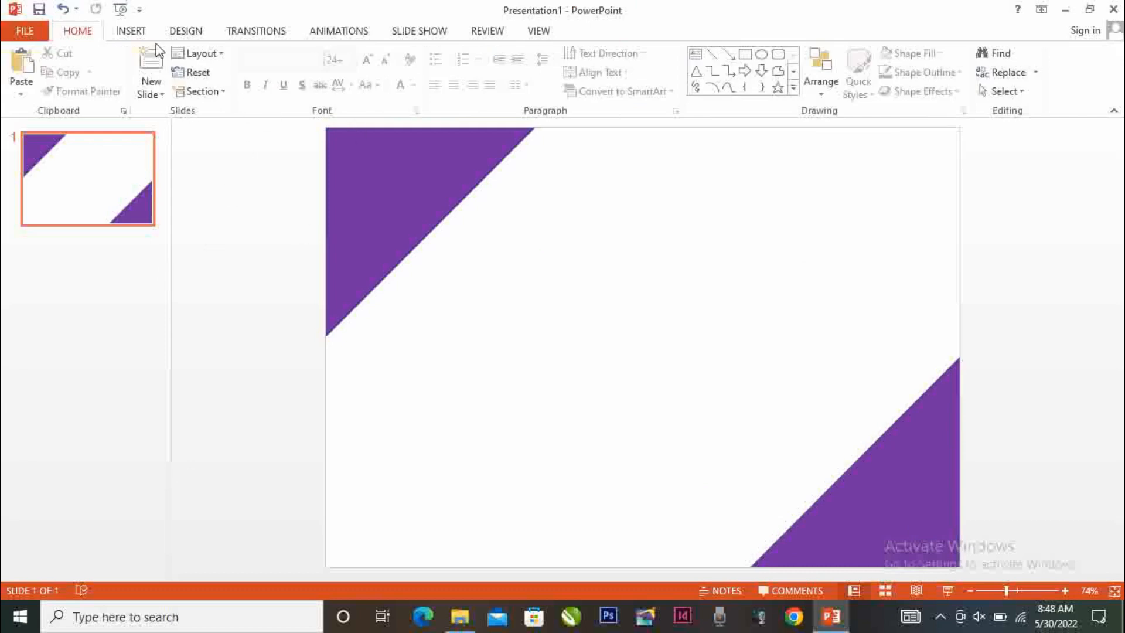
Draw an open freeform chevron about 3.52" high and 1.75" wide, starting and ending on the slide's left edge across the purple triangle
left_click(129, 32)
left_click(284, 79)
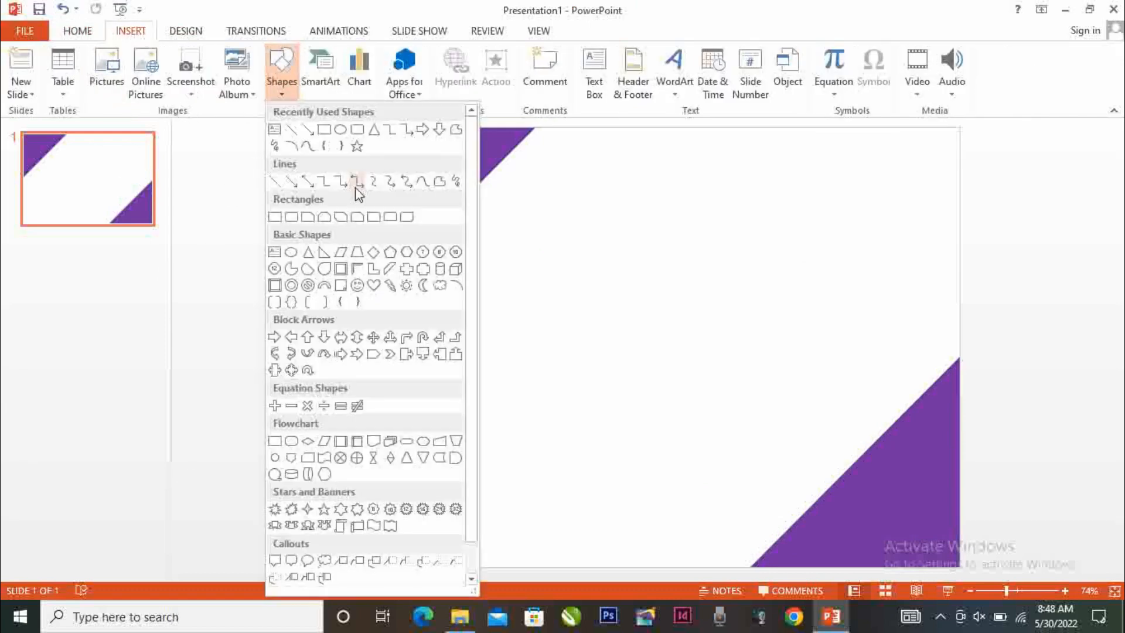
left_click(456, 131)
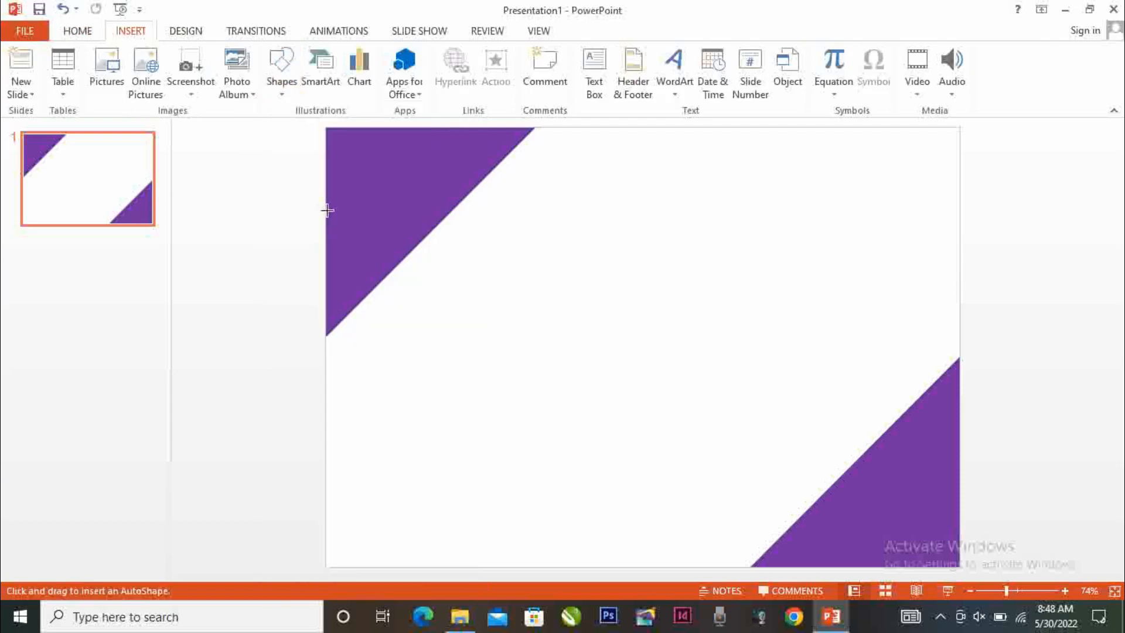
mouse_move(400, 263)
left_mouse_down()
mouse_move(455, 297)
mouse_move(449, 308)
mouse_move(422, 309)
mouse_move(326, 416)
left_mouse_up()
Give the chevron line the standard orange outline colour and a 4½ pt weight
left_click(423, 72)
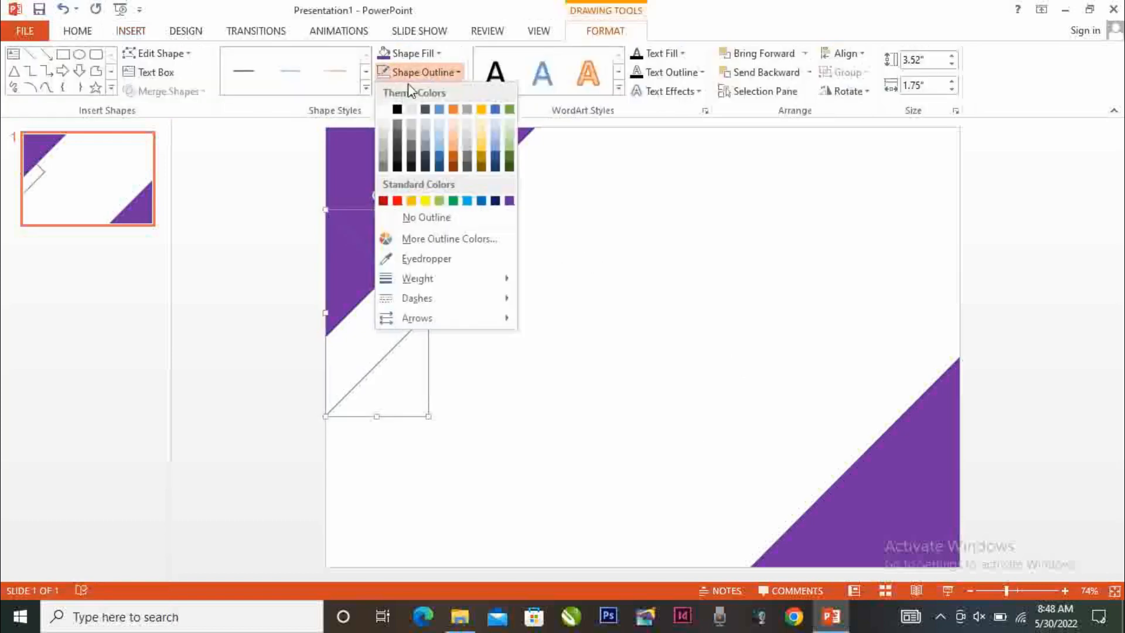
left_click(411, 201)
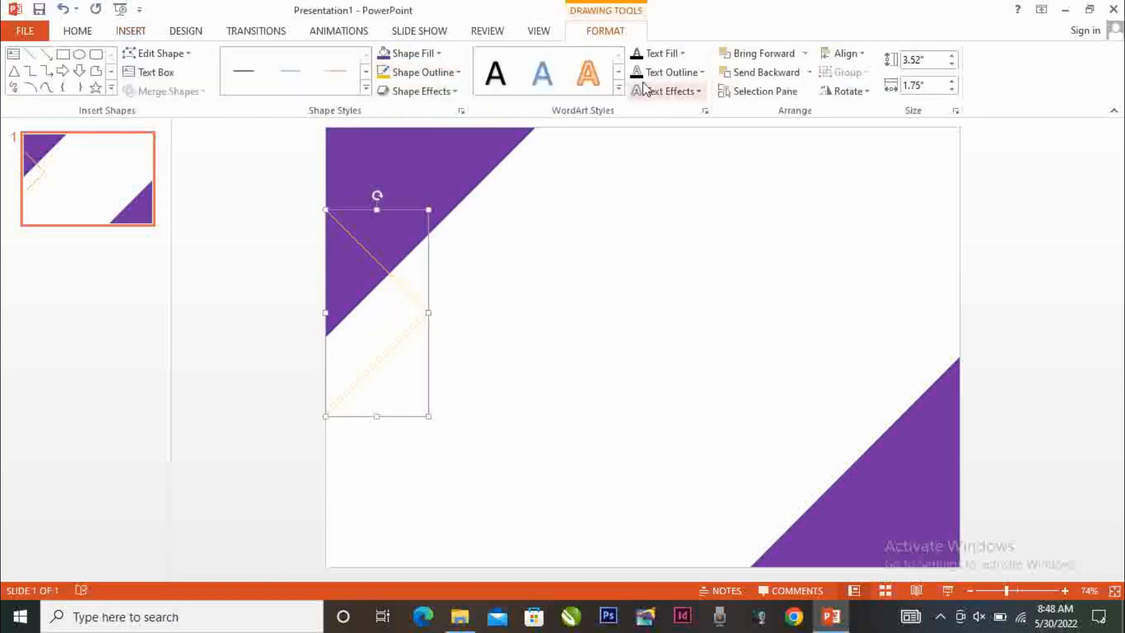
left_click(423, 72)
mouse_move(448, 281)
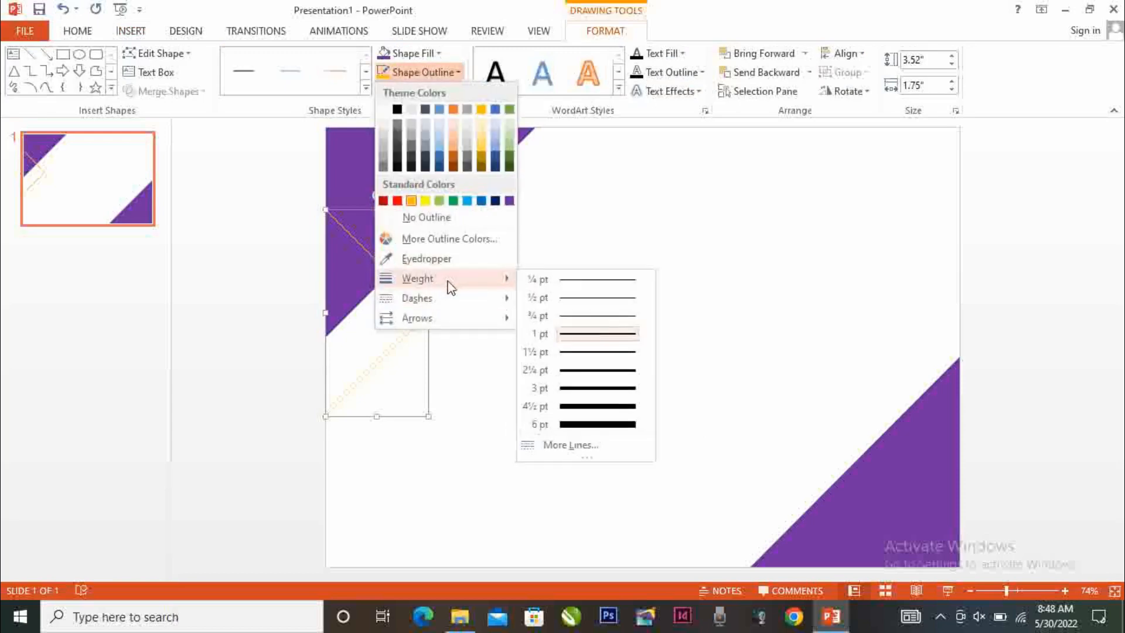
left_click(587, 407)
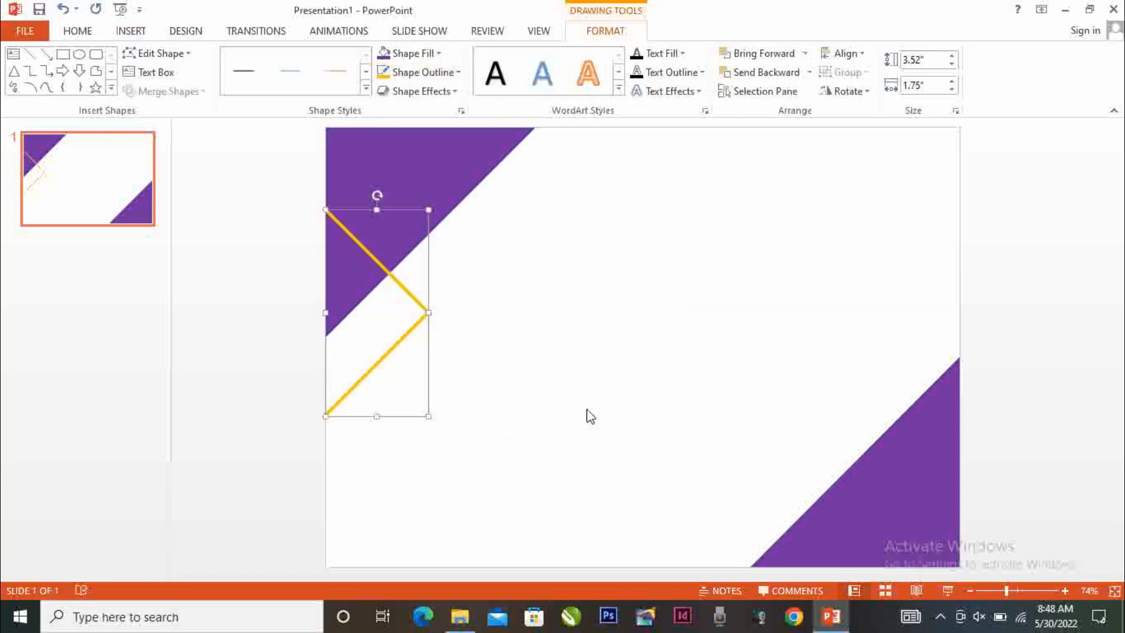
left_click(257, 318)
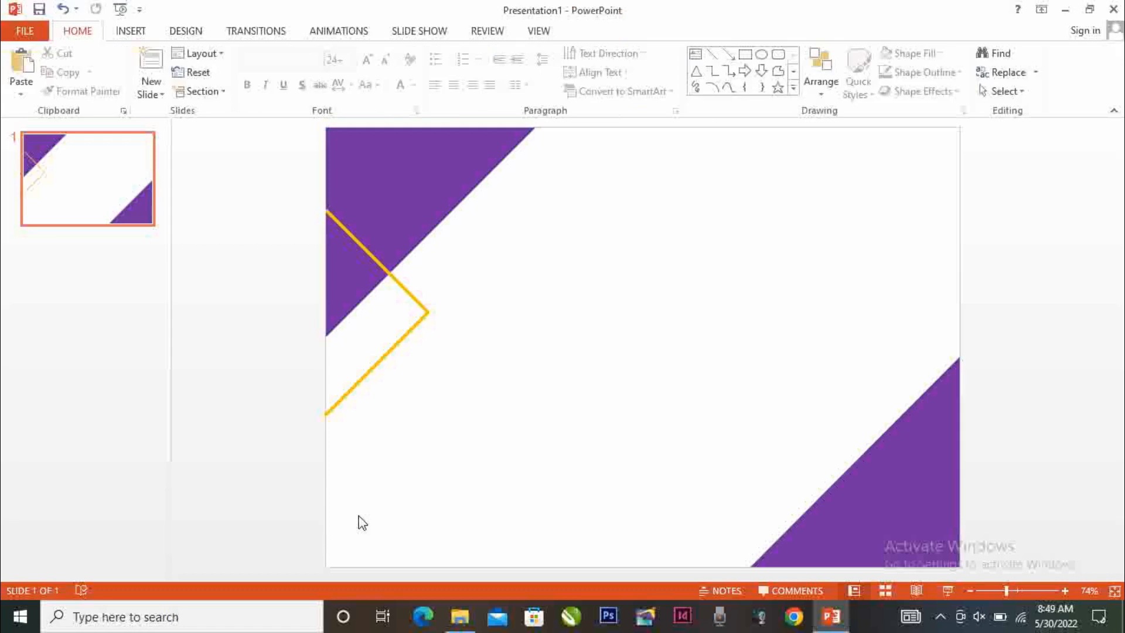
Duplicate the orange chevron, shrink the copy, and place it against the slide's left edge, overlapping the lower part of the original
left_click(396, 344)
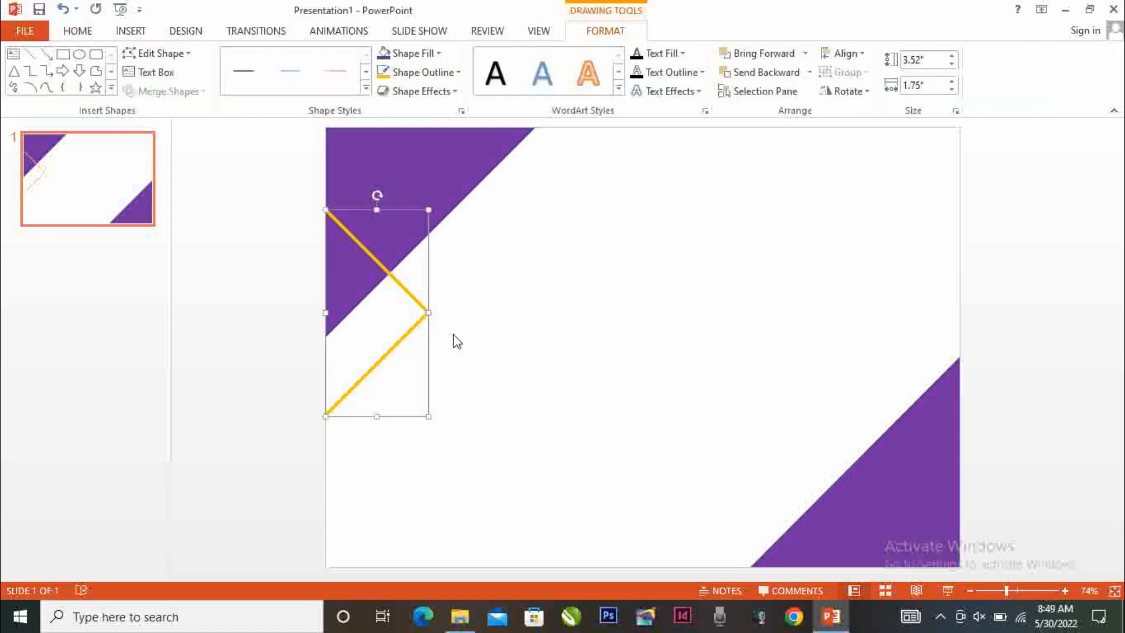
key("ctrl+v")
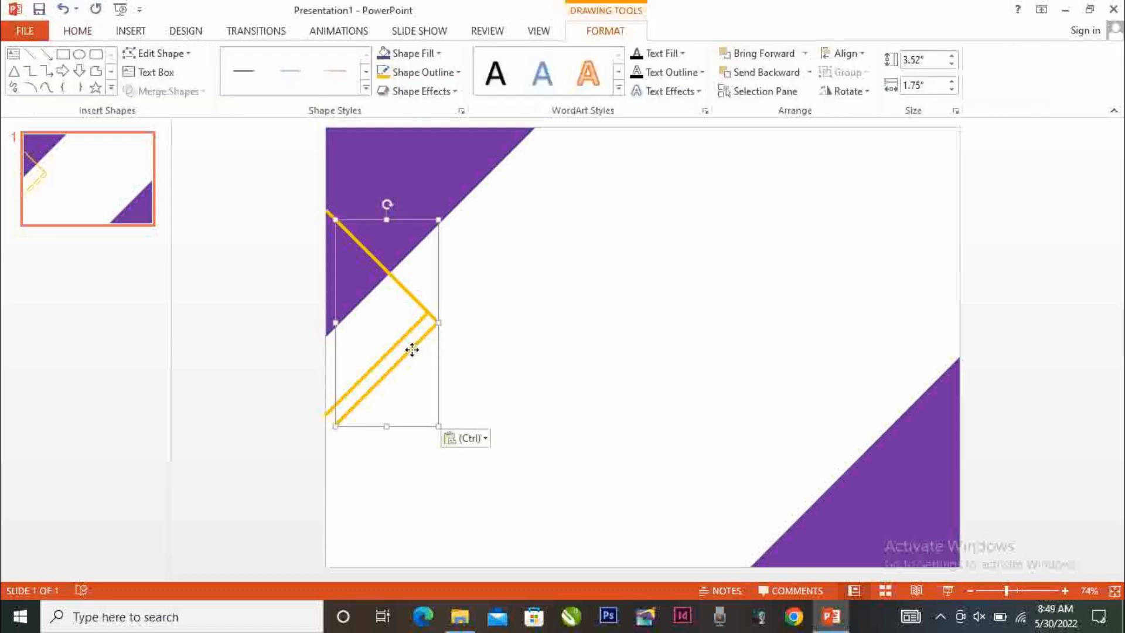
left_click_drag(411, 350, 408, 384)
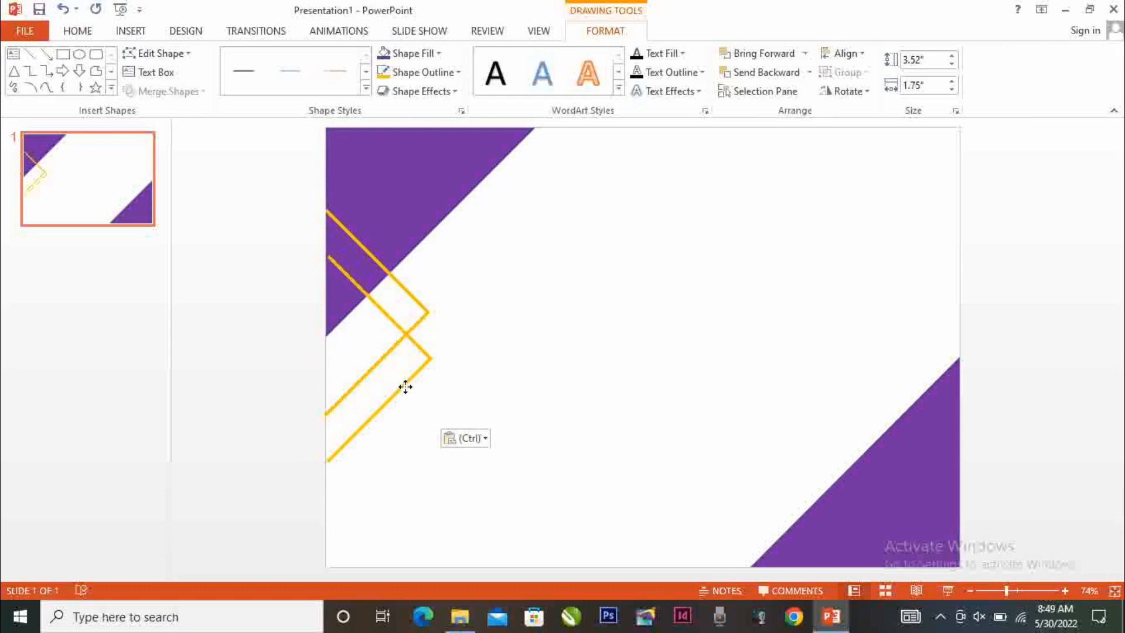
mouse_move(430, 253)
left_mouse_down()
mouse_move(383, 446)
mouse_move(359, 402)
mouse_move(434, 293)
mouse_move(347, 255)
mouse_move(347, 240)
mouse_move(434, 311)
mouse_move(429, 349)
mouse_move(363, 379)
mouse_move(354, 432)
left_mouse_up()
left_click(264, 438)
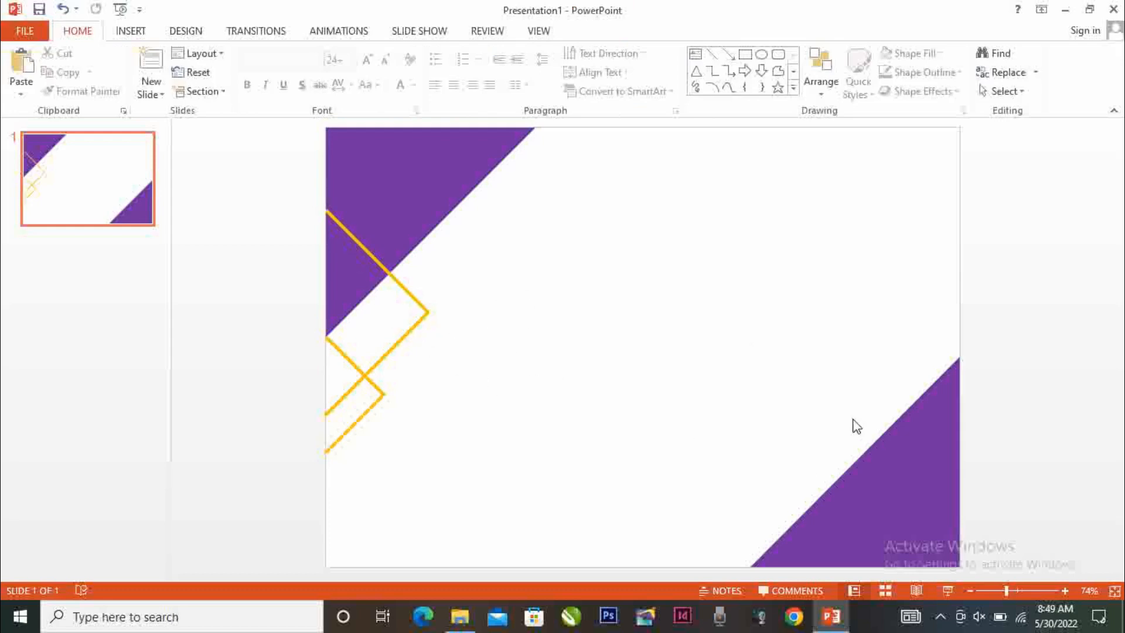
Select both orange chevrons and group them
left_click(403, 289)
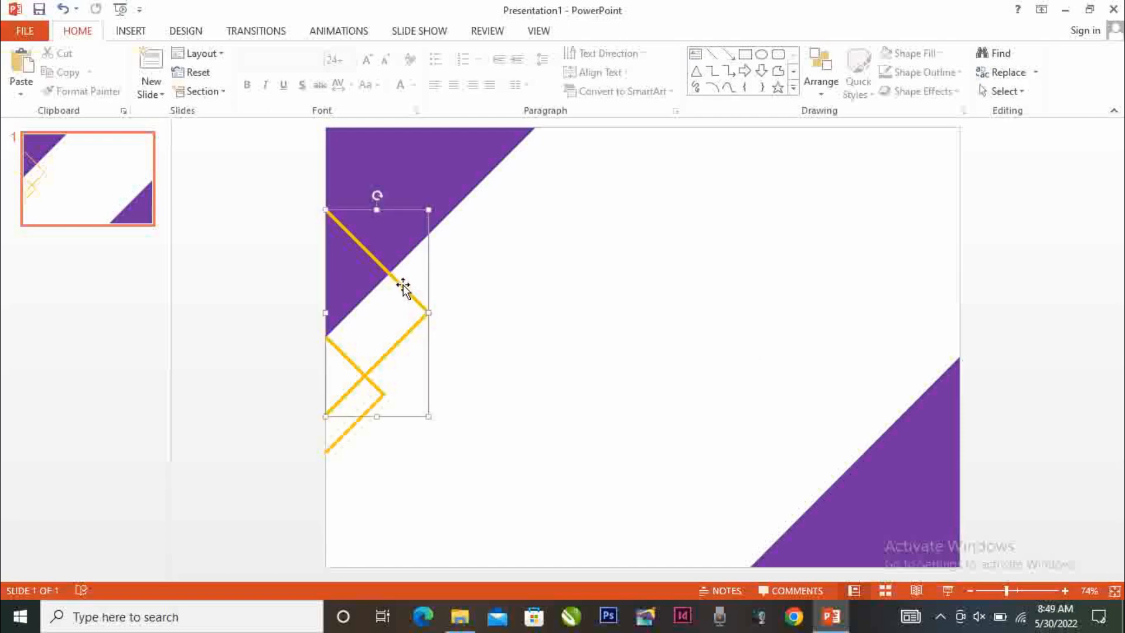
left_click(352, 427, "shift")
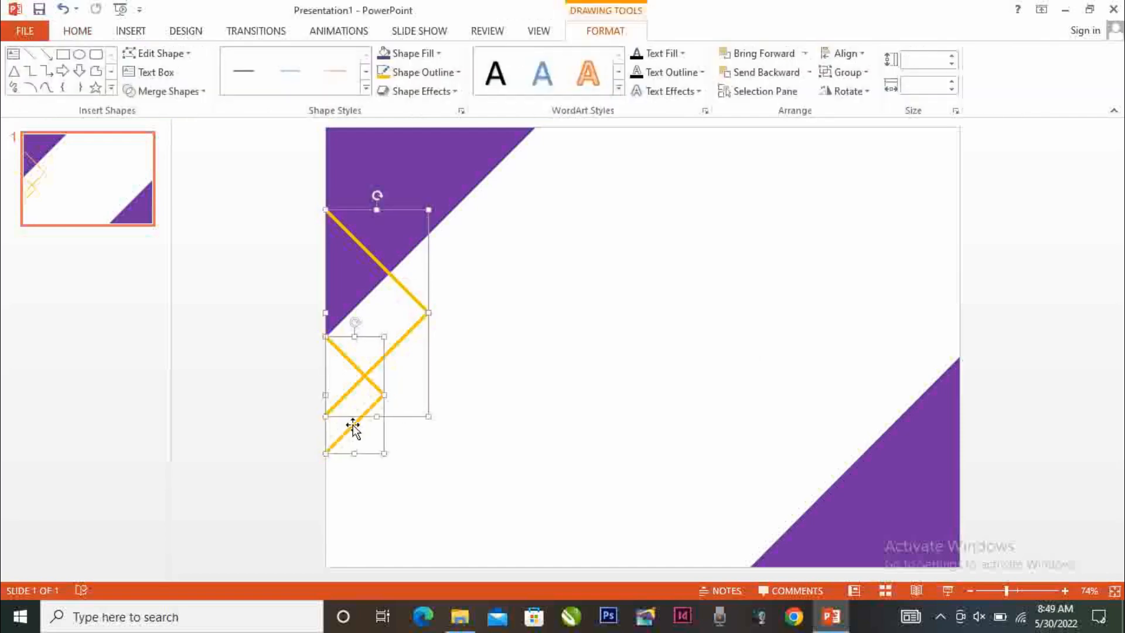
left_click(844, 72)
left_click(858, 100)
Copy and paste the chevron group, and move the copy to the right half of the slide
right_click(434, 297)
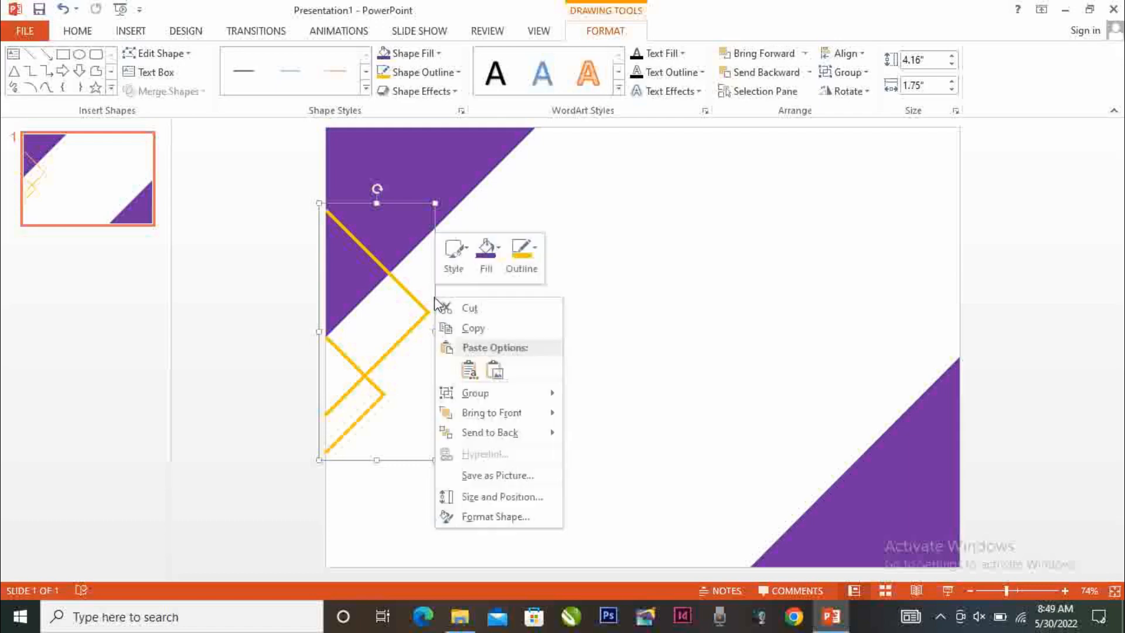
left_click(471, 329)
right_click(551, 259)
left_click(584, 293)
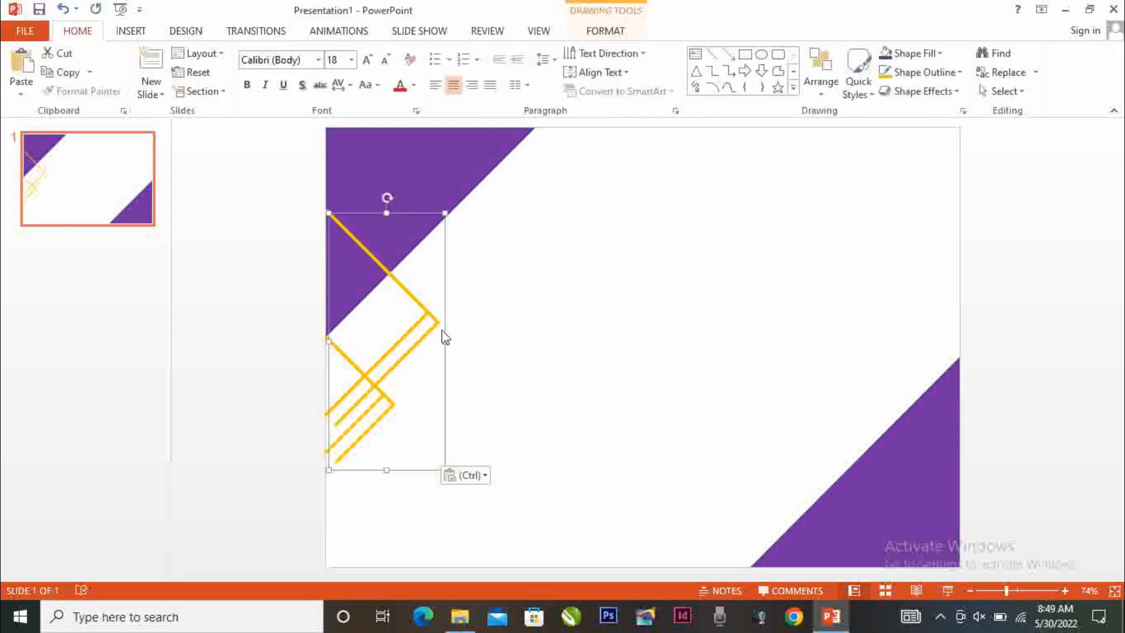
left_click_drag(444, 354, 812, 348)
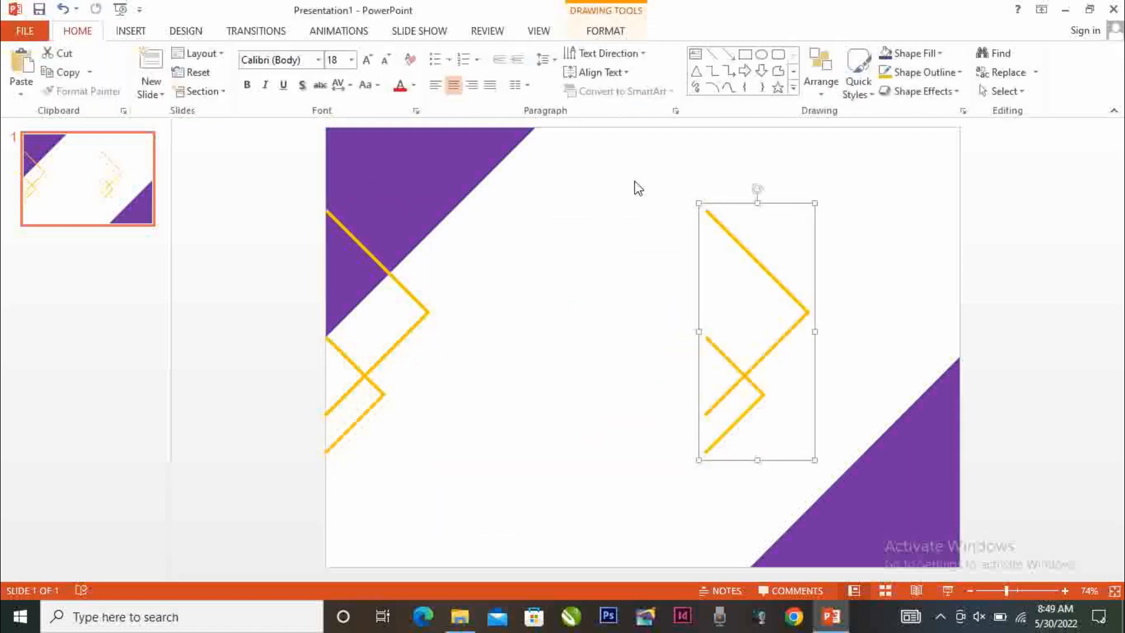
Flip the copied chevron group horizontally and vertically
left_click(615, 33)
left_click(848, 94)
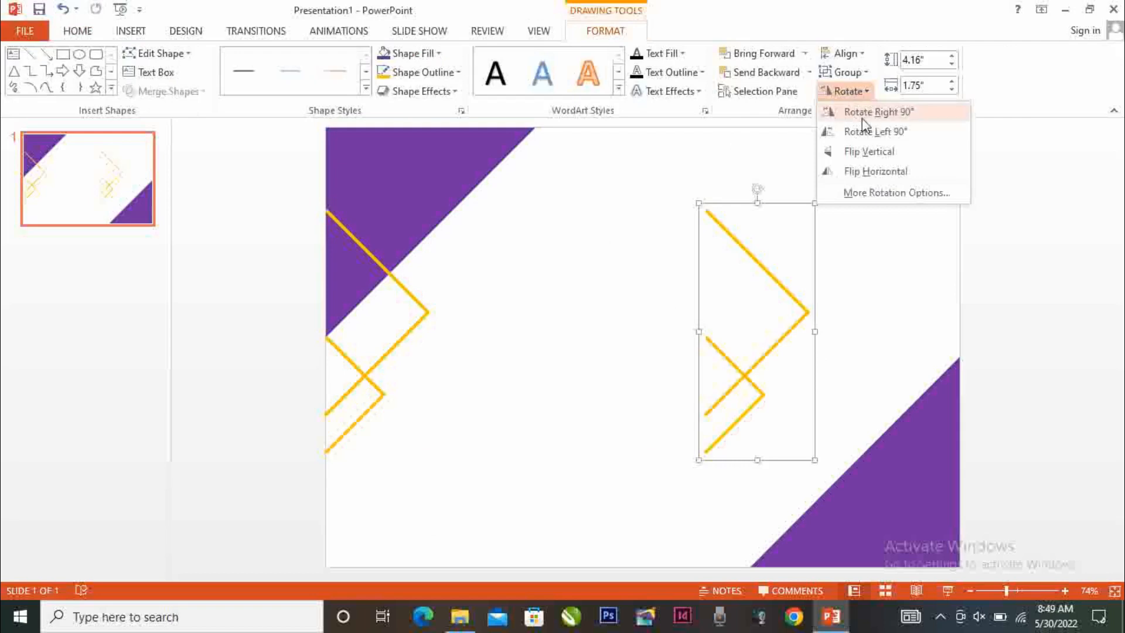
left_click(871, 173)
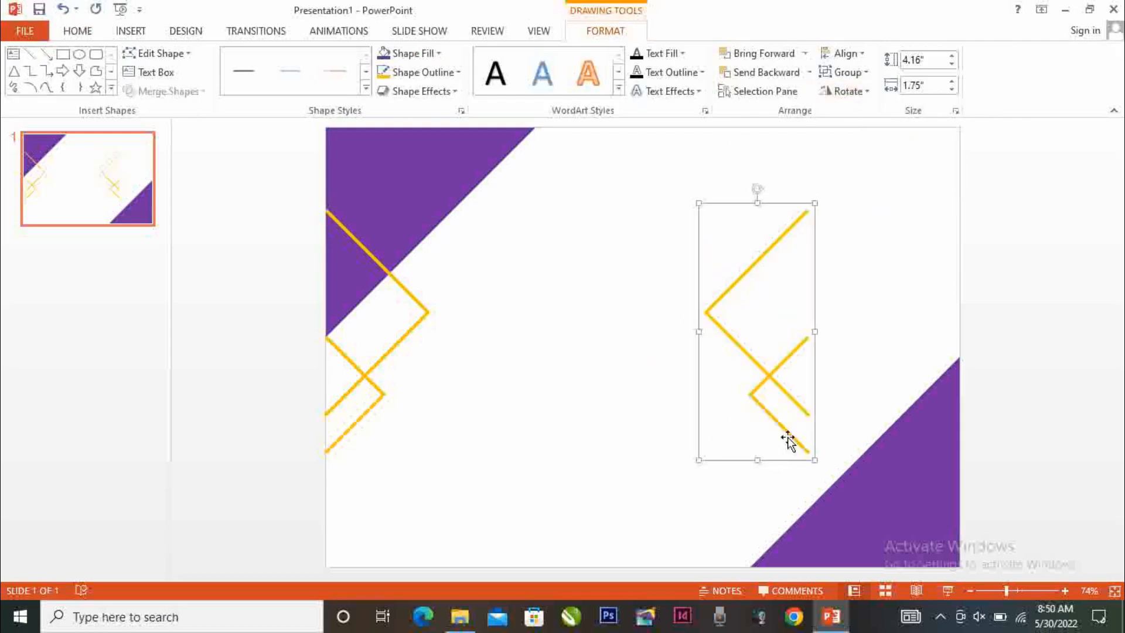
left_click(848, 90)
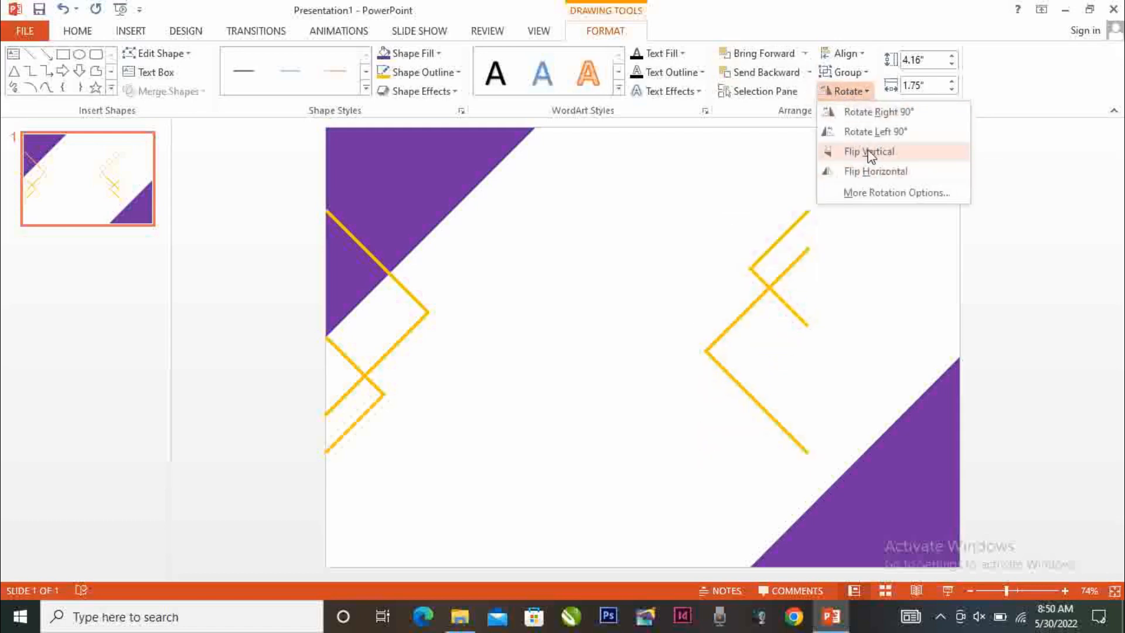
left_click(869, 152)
Place the flipped chevron group against the slide's right edge, with its larger chevron overlapping the lower-right purple triangle
left_click_drag(815, 397, 968, 420)
left_click(1082, 533)
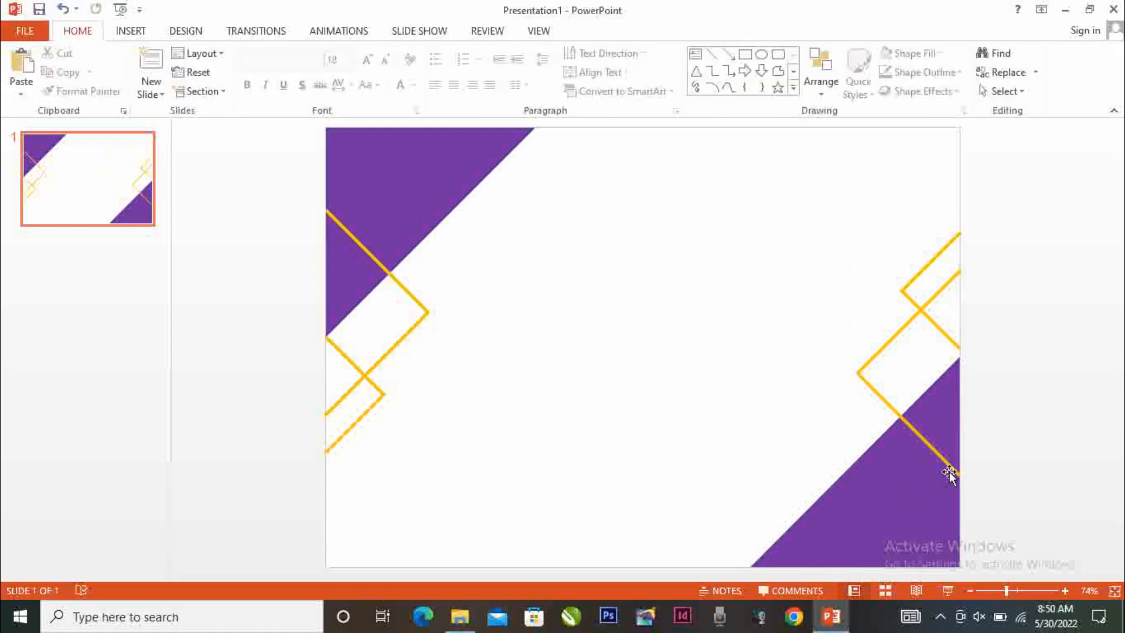
left_click_drag(949, 474, 950, 479)
left_click(1057, 515)
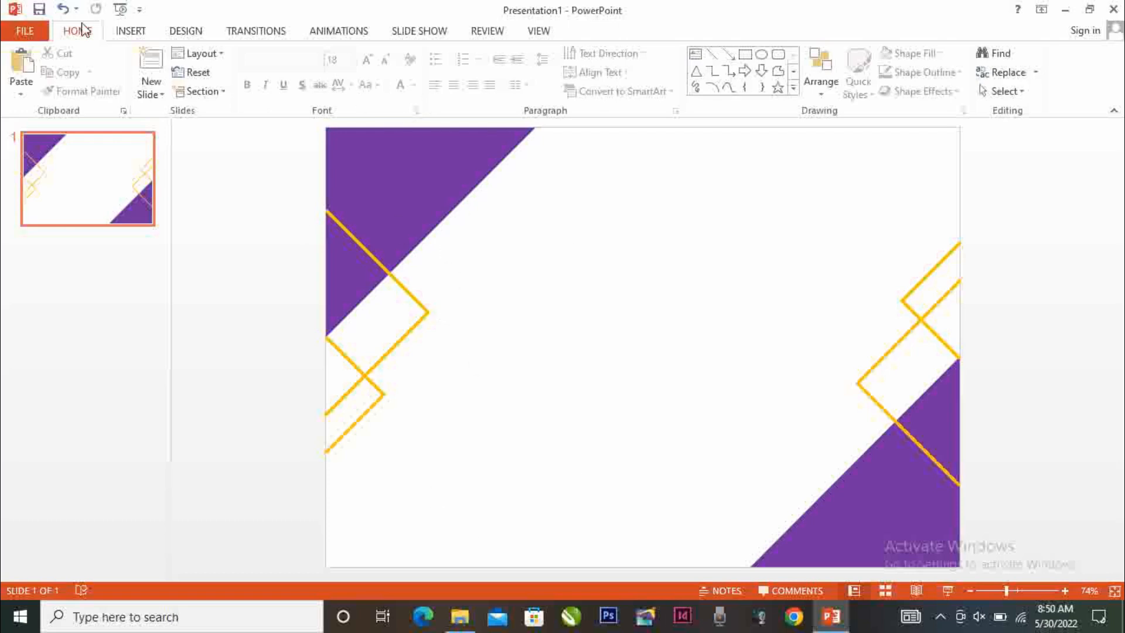
Insert a wide text box in the upper middle of the slide, between the decorations, with the text CERTIFICATE
left_click(130, 30)
left_click(281, 76)
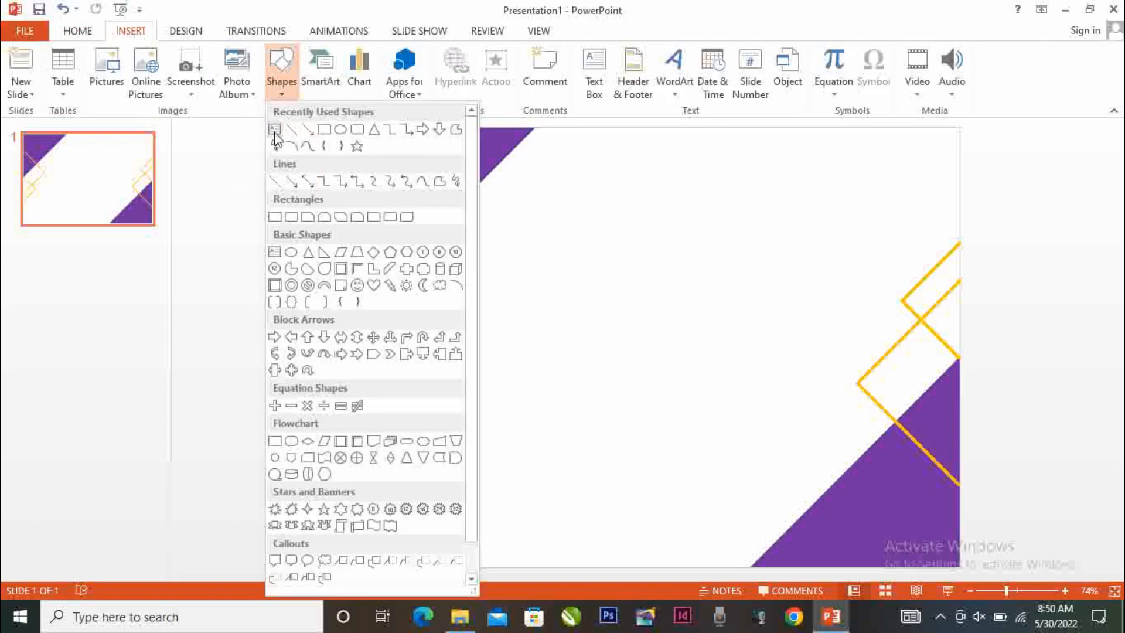
left_click(274, 128)
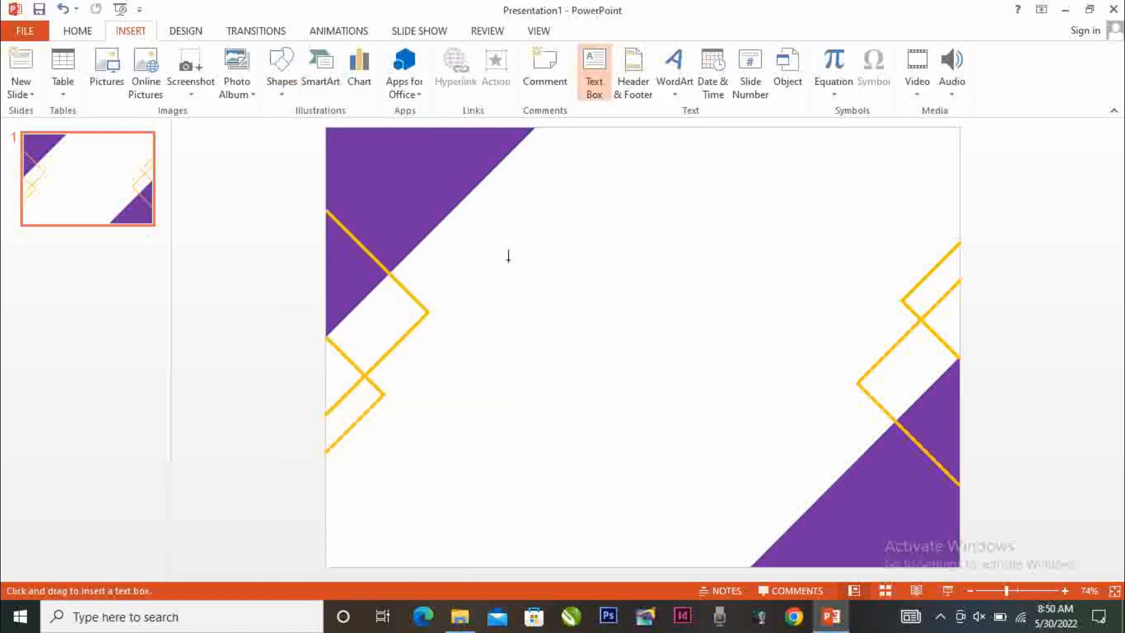
mouse_move(458, 221)
left_mouse_down()
mouse_move(703, 324)
mouse_move(877, 319)
mouse_move(850, 321)
left_mouse_up()
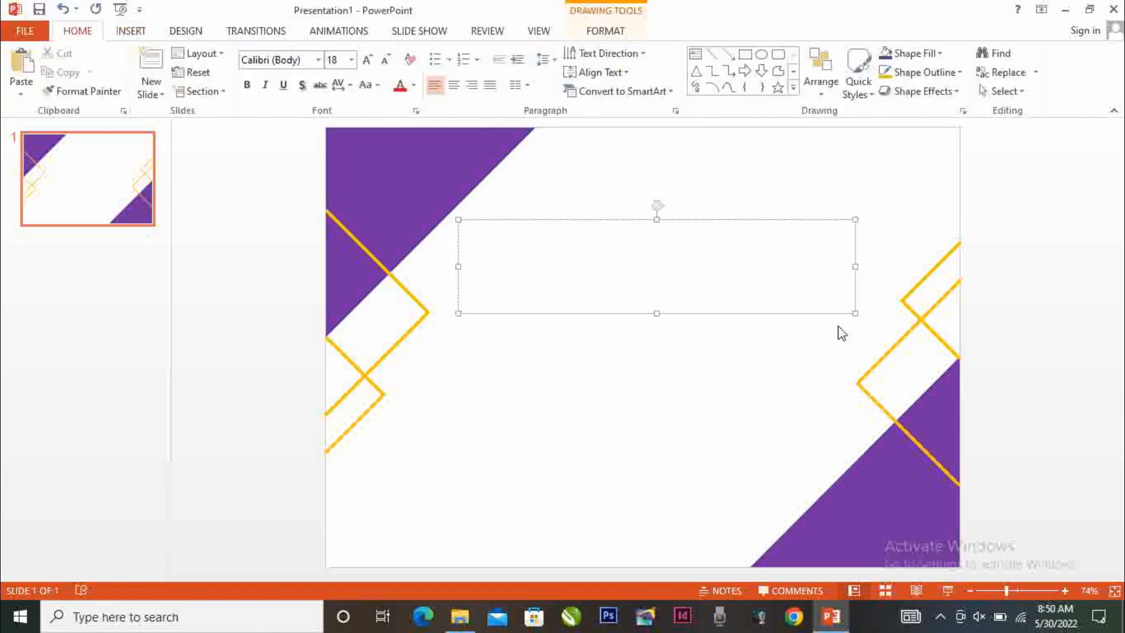
type("CERTIFICATE")
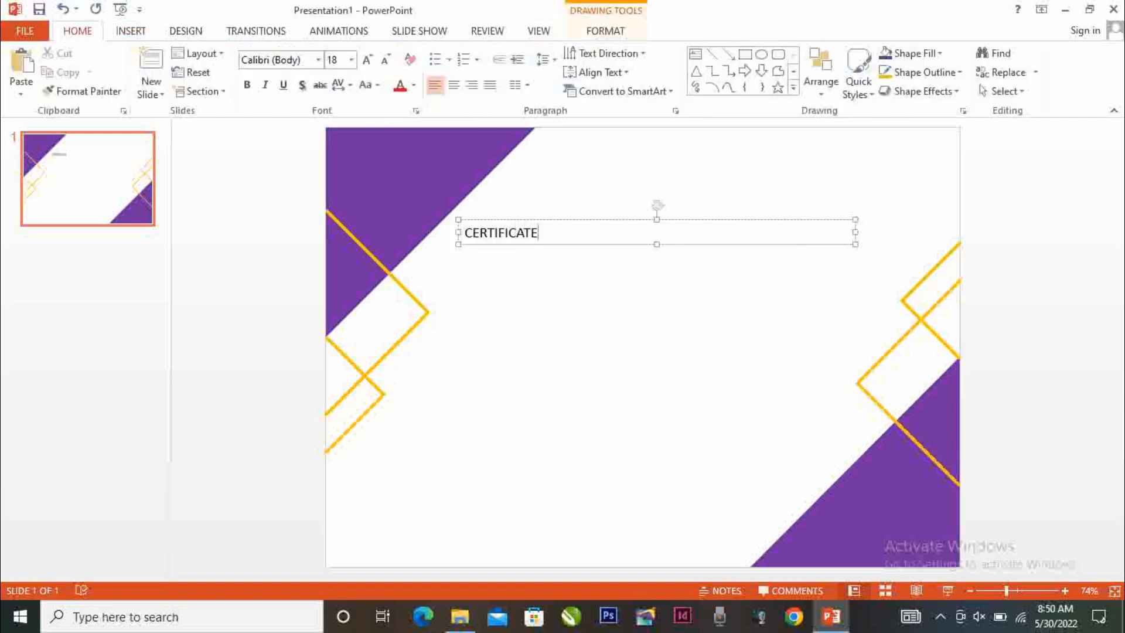
Centre the CERTIFICATE text in its box and enlarge it to font size 60
left_click(556, 243)
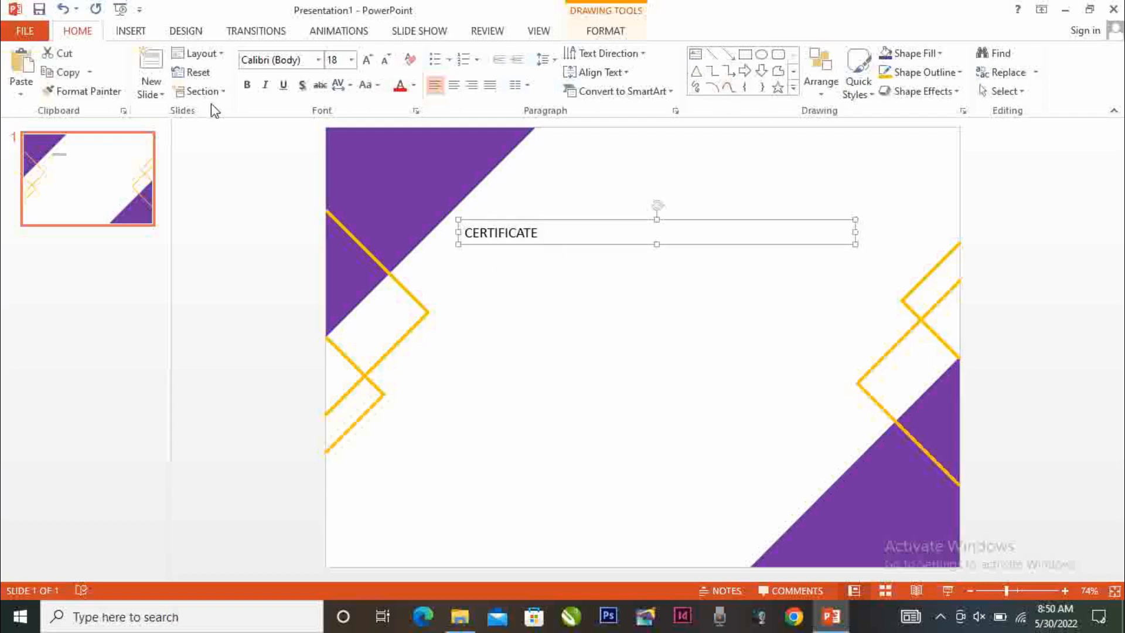
left_click(453, 85)
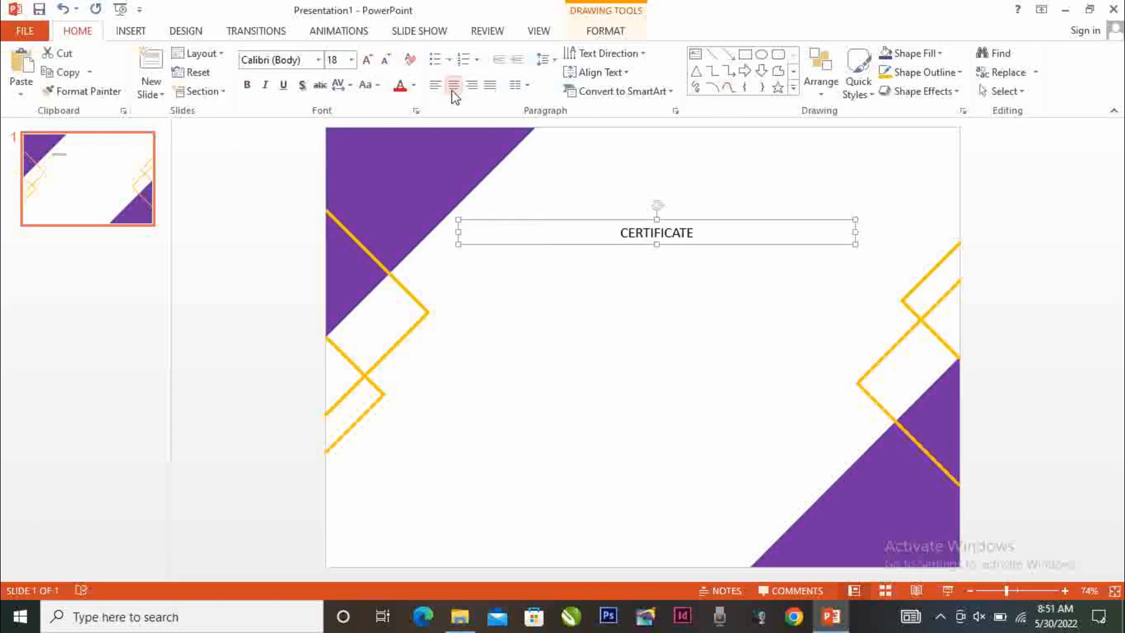
left_click(367, 60)
left_click(367, 61)
left_click(366, 60)
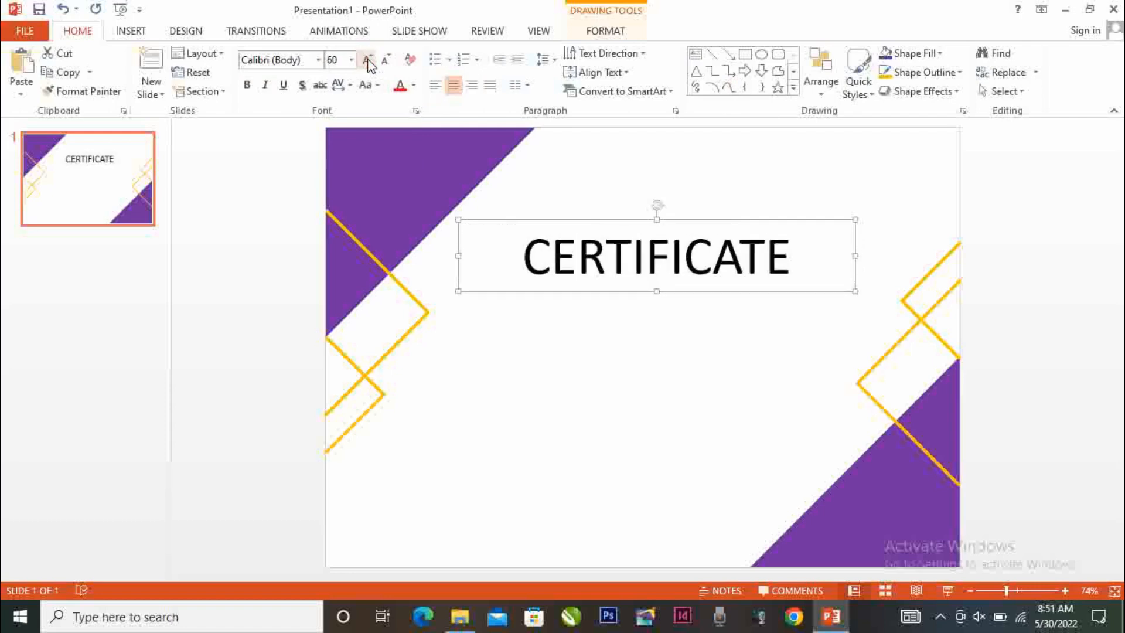